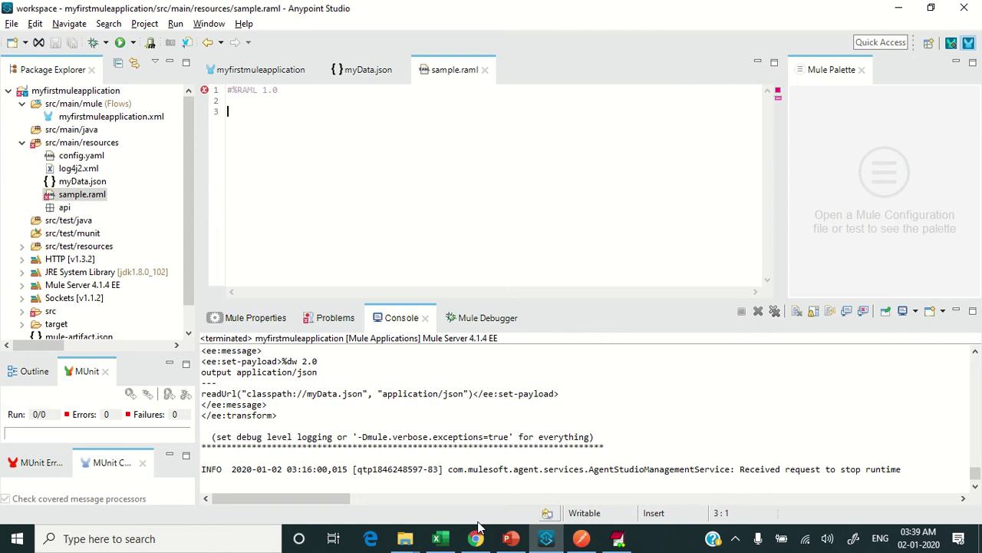
Step: Switch to Chrome and sign in to Anypoint Platform with the account username and password
{"action": "left_click", "coordinate": [476, 537]}
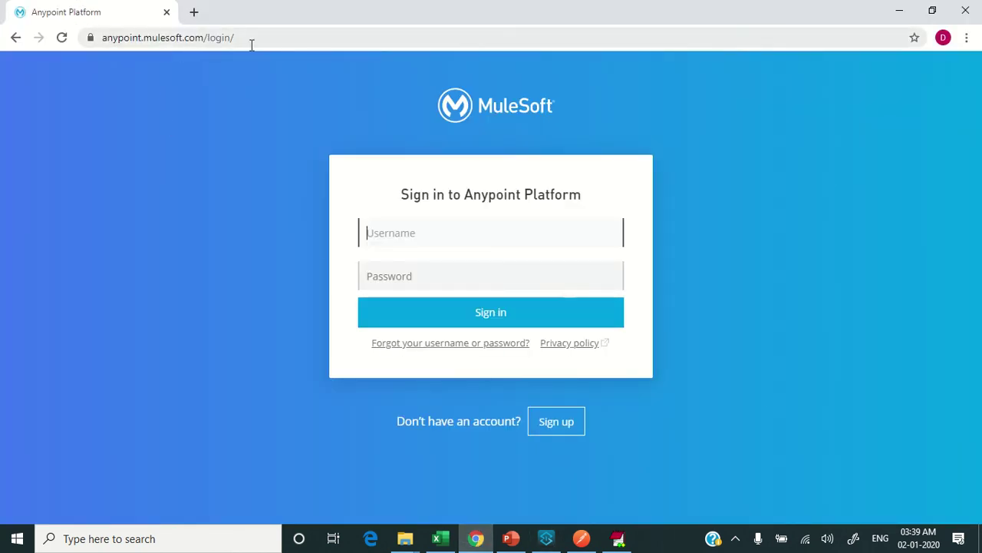
{"action": "type", "text": "tech"}
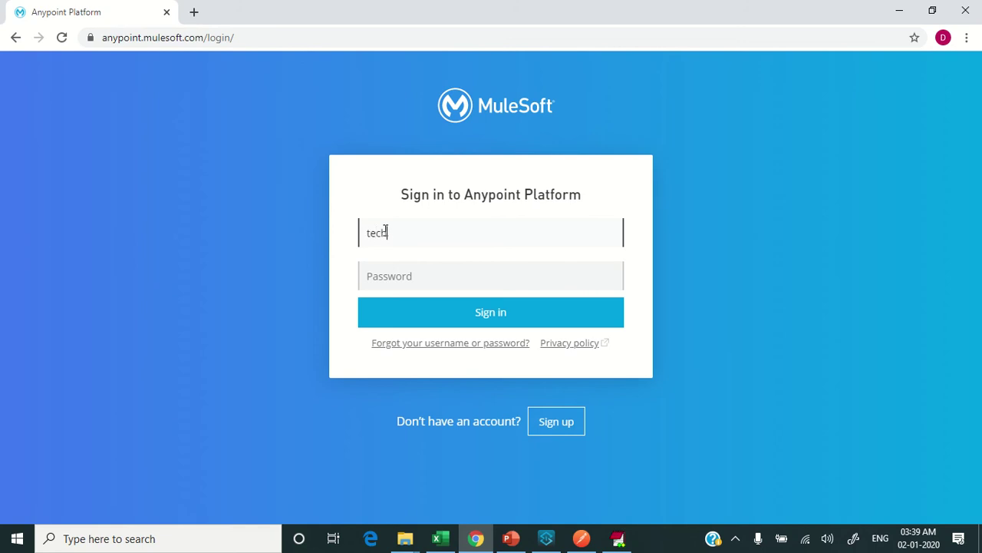
{"action": "type", "text": "nologiesdwbi"}
{"action": "key", "text": "Tab"}
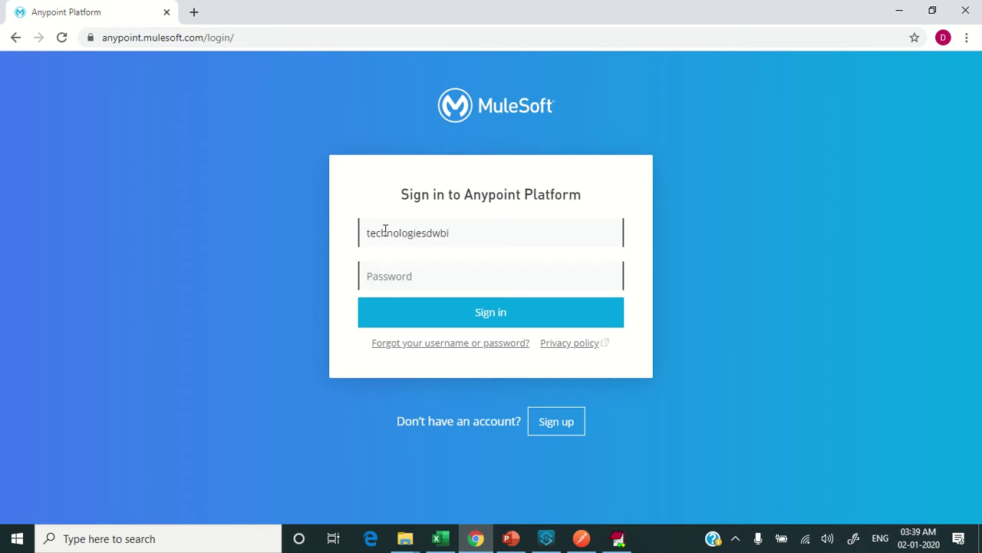
{"action": "type", "text": "*********"}
{"action": "key", "text": "Return"}
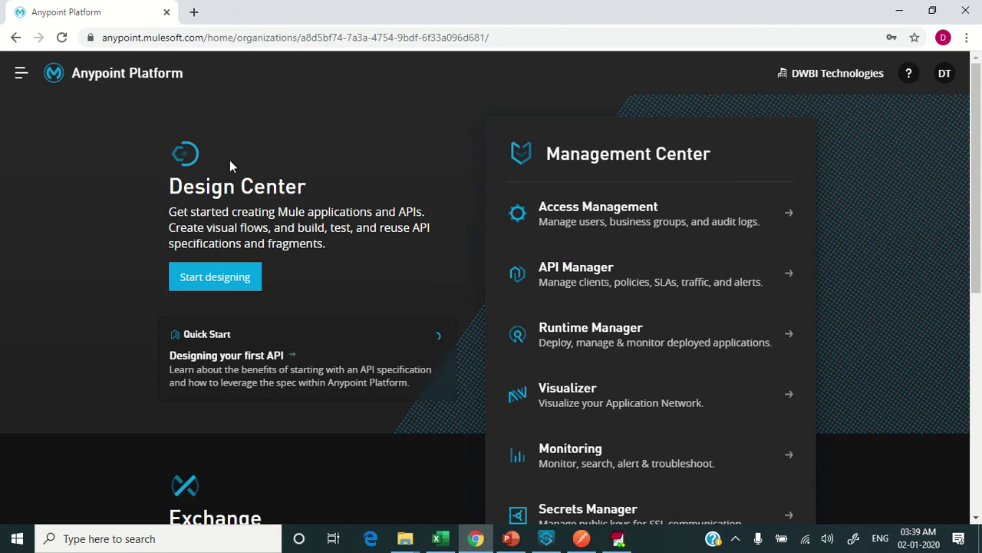
Step: Open the Sample API specification in Design Center and start publishing it to Exchange
{"action": "left_click", "coordinate": [235, 280]}
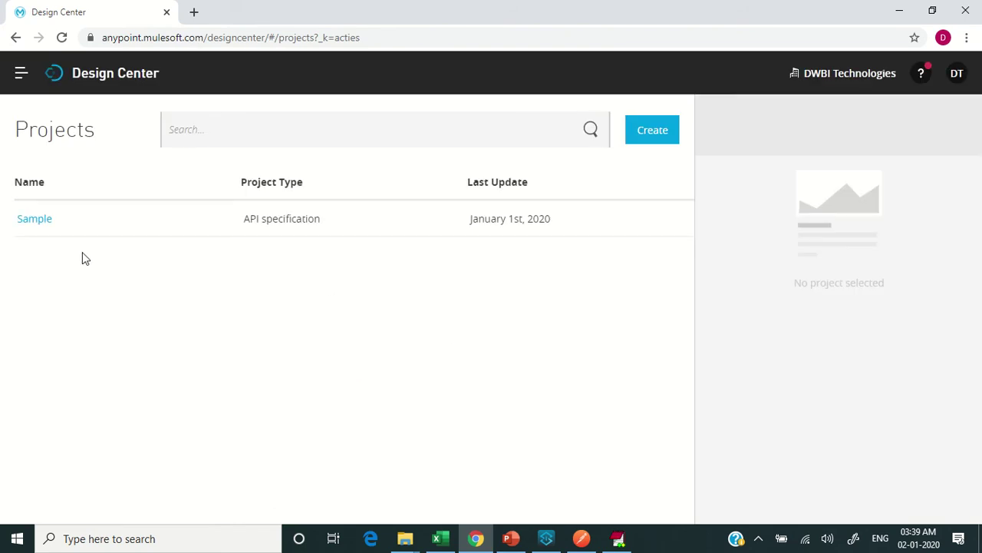
{"action": "left_click", "coordinate": [34, 220]}
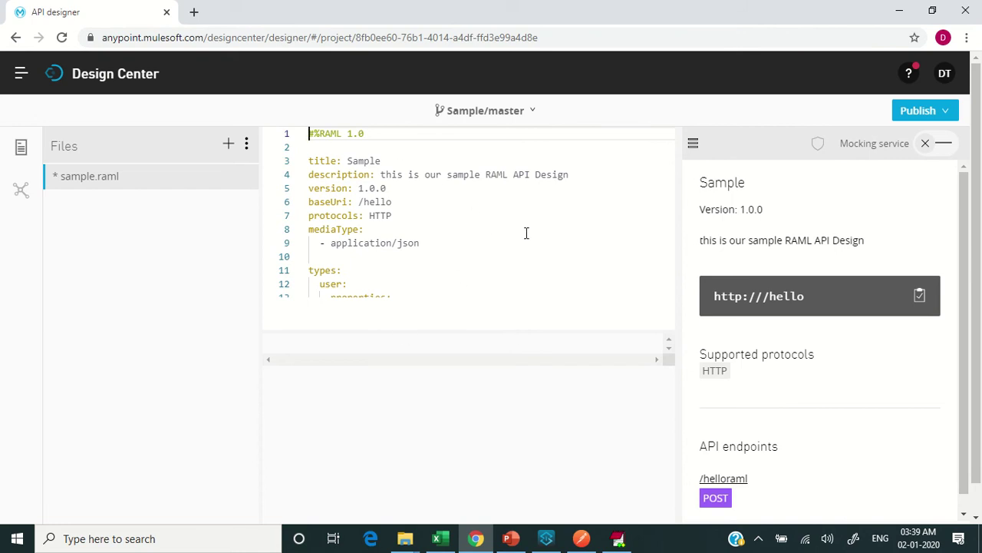
{"action": "left_click", "coordinate": [929, 115]}
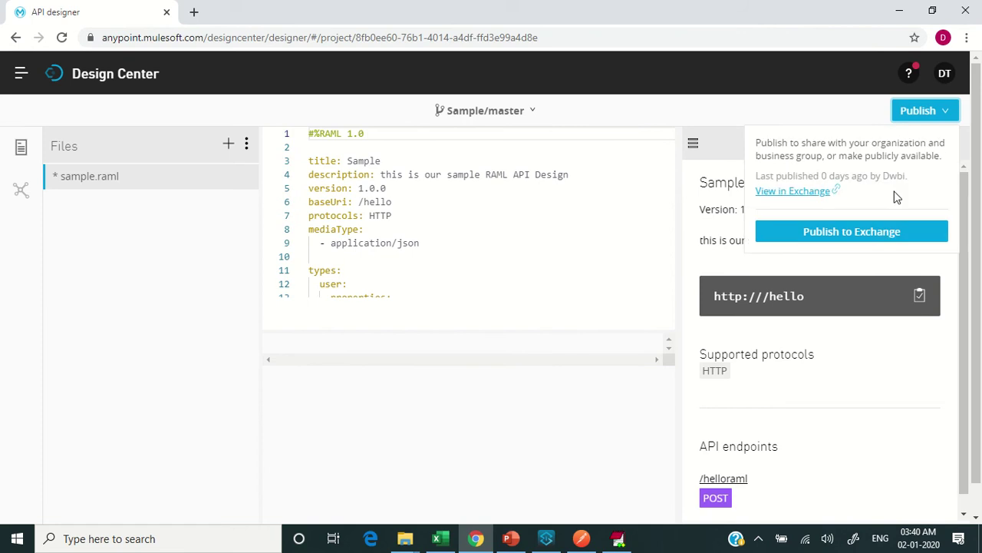
{"action": "left_click", "coordinate": [865, 231]}
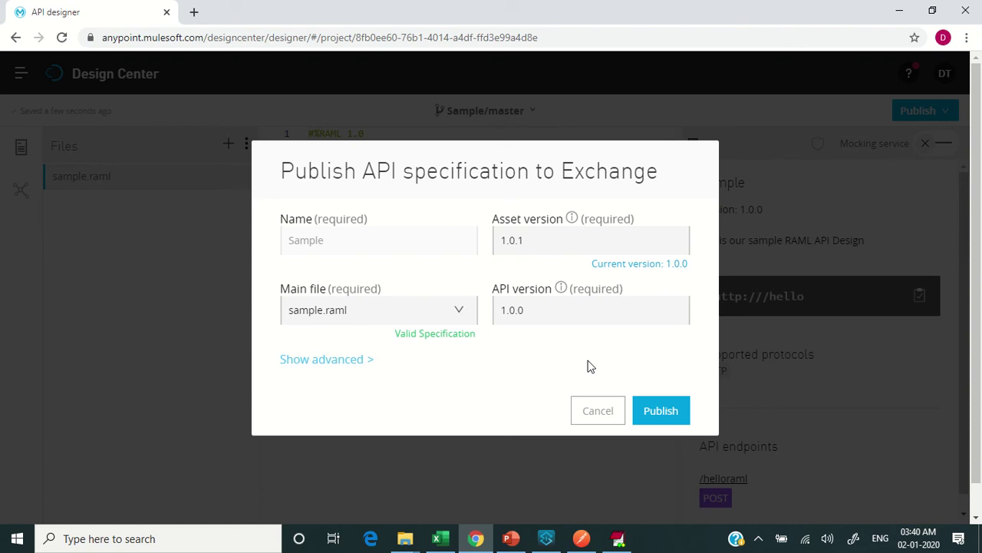
Step: Show the advanced publishing settings and examine the specification's group id and asset id
{"action": "left_click", "coordinate": [347, 361]}
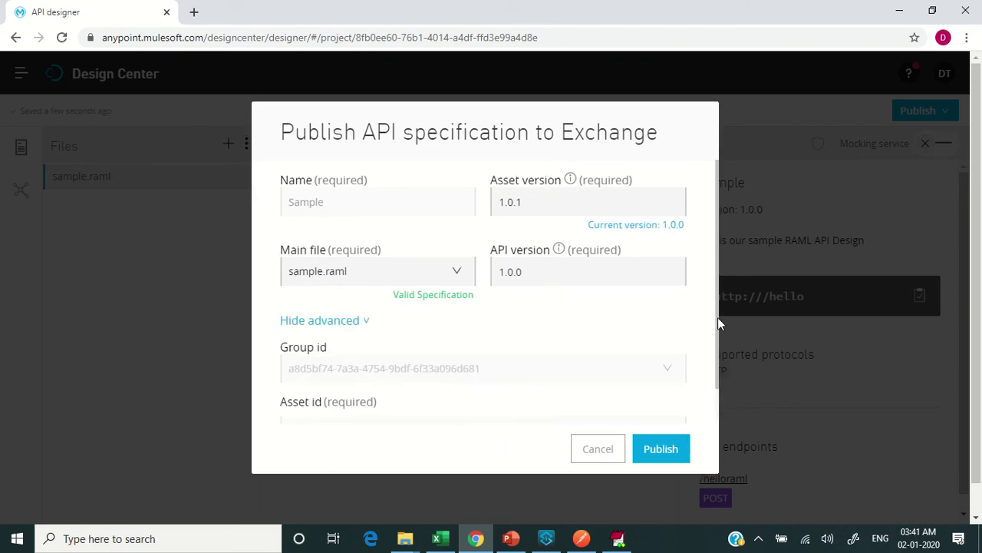
{"action": "left_click_drag", "start_coordinate": [718, 317], "coordinate": [717, 382]}
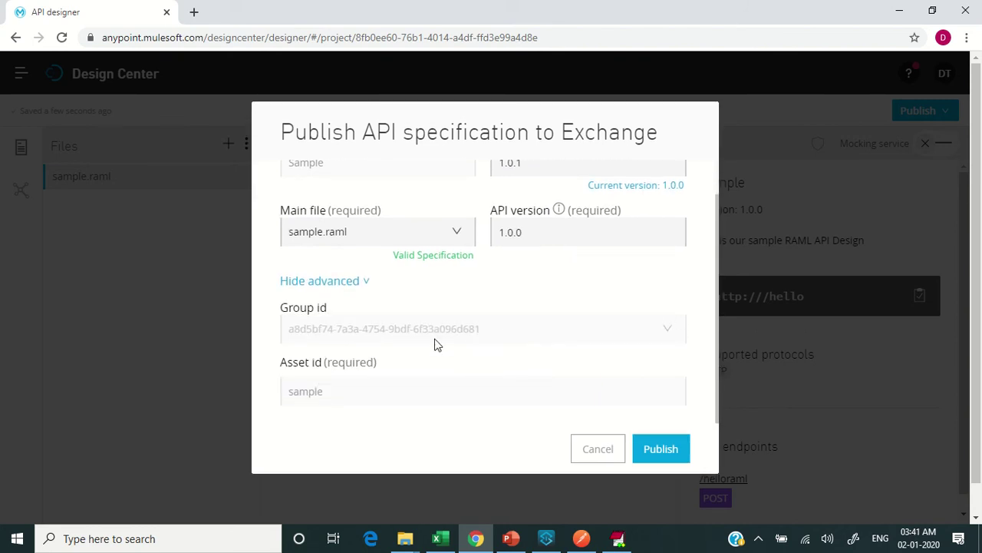
{"action": "mouse_move", "coordinate": [440, 328]}
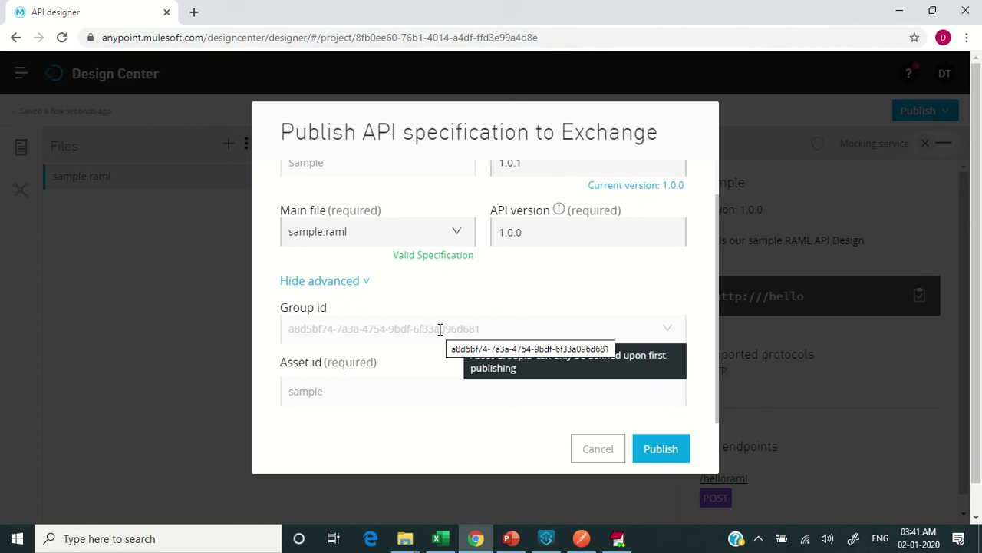
{"action": "left_click_drag", "start_coordinate": [328, 328], "coordinate": [411, 330]}
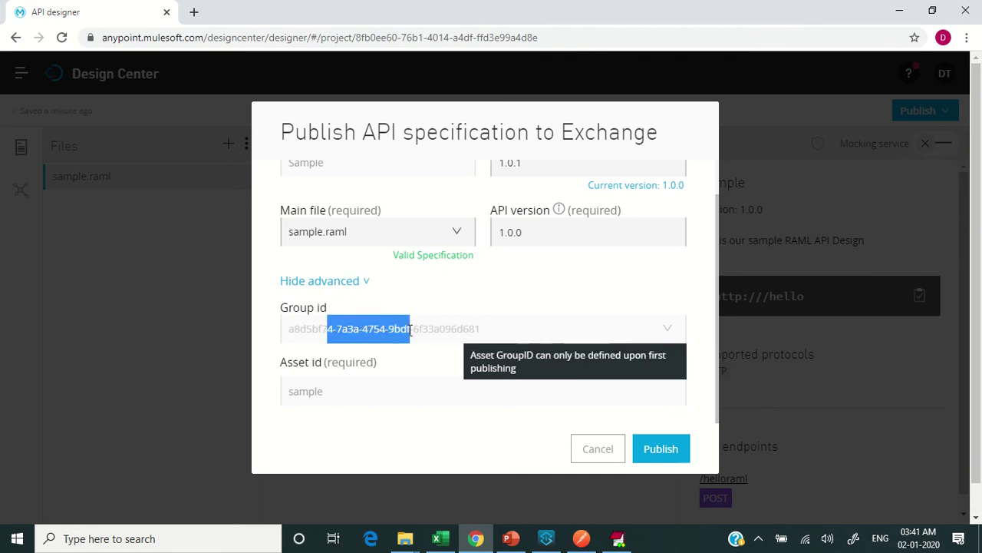
{"action": "left_click", "coordinate": [409, 330]}
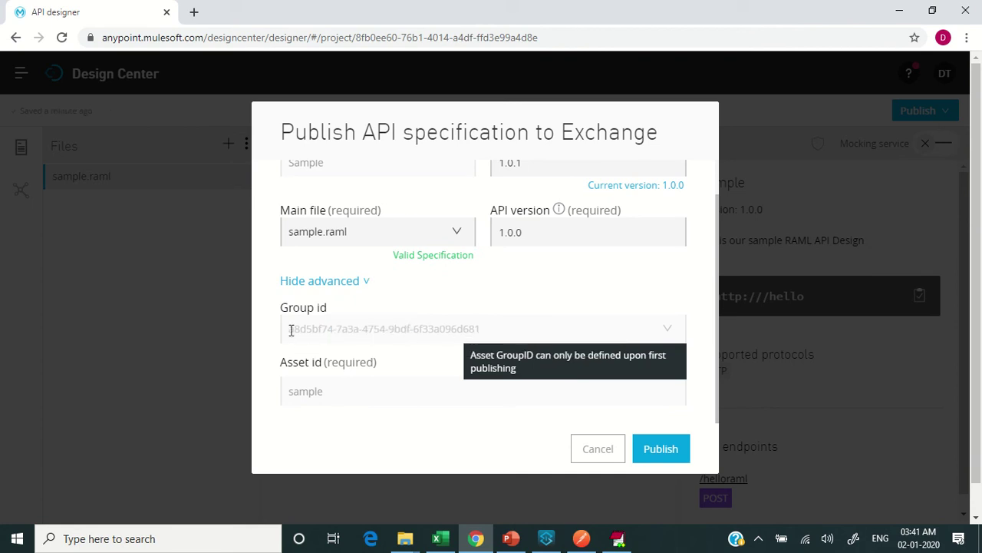
{"action": "left_click_drag", "start_coordinate": [289, 329], "coordinate": [483, 326]}
{"action": "left_click", "coordinate": [483, 328]}
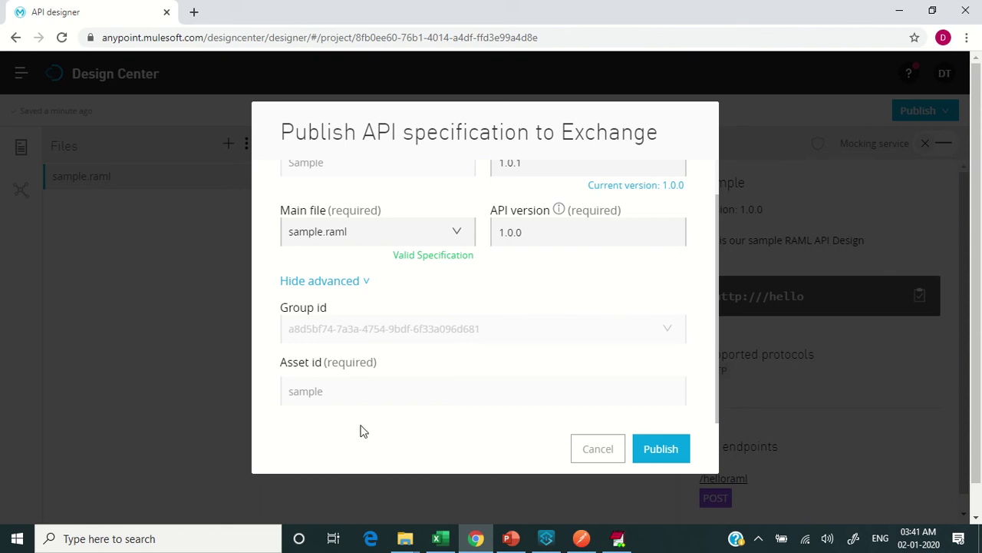
{"action": "left_click_drag", "start_coordinate": [716, 338], "coordinate": [720, 288]}
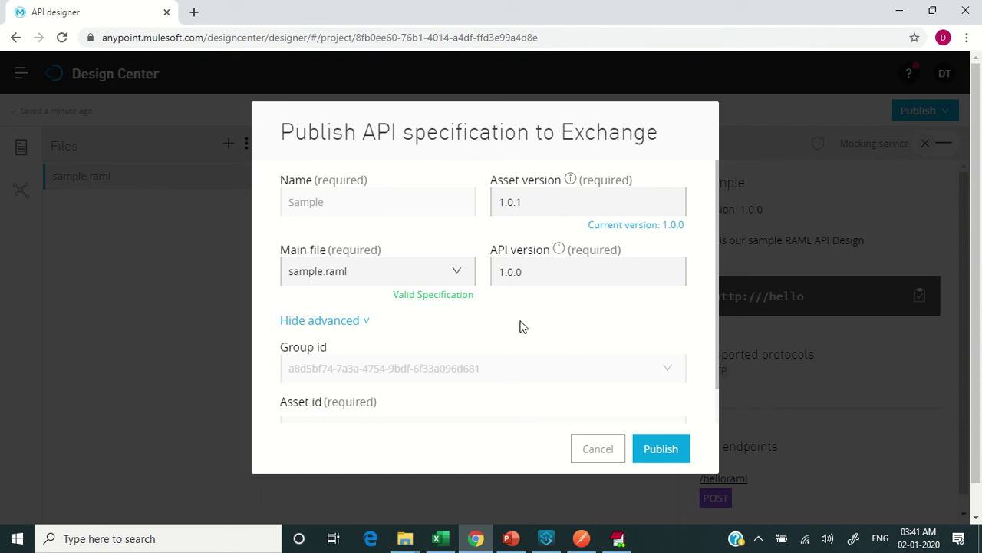
Step: Publish the Sample specification to Exchange with asset version 1.0.1, API version 1.0.0 and main file sample.raml
{"action": "left_click", "coordinate": [530, 203]}
{"action": "left_click_drag", "start_coordinate": [525, 203], "coordinate": [501, 200]}
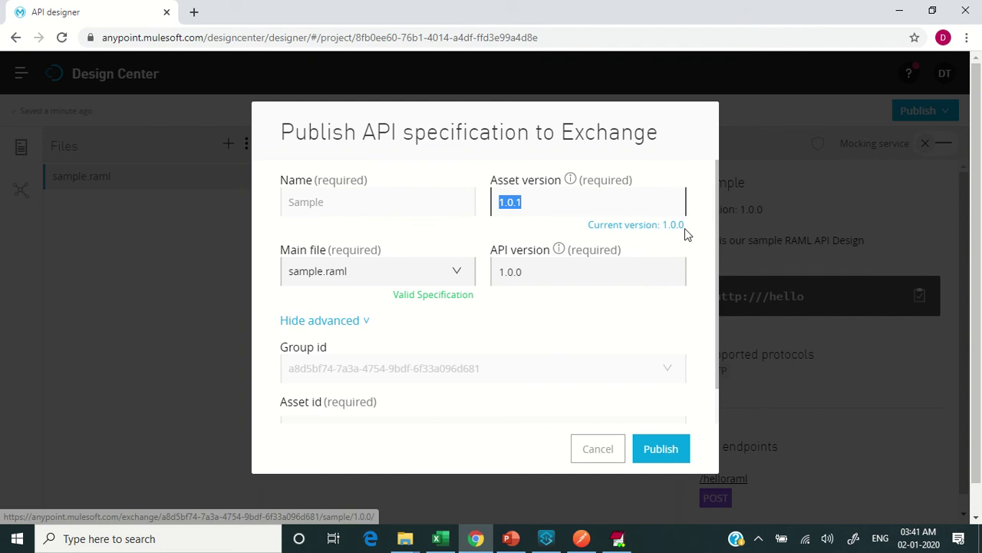
{"action": "left_click", "coordinate": [591, 196]}
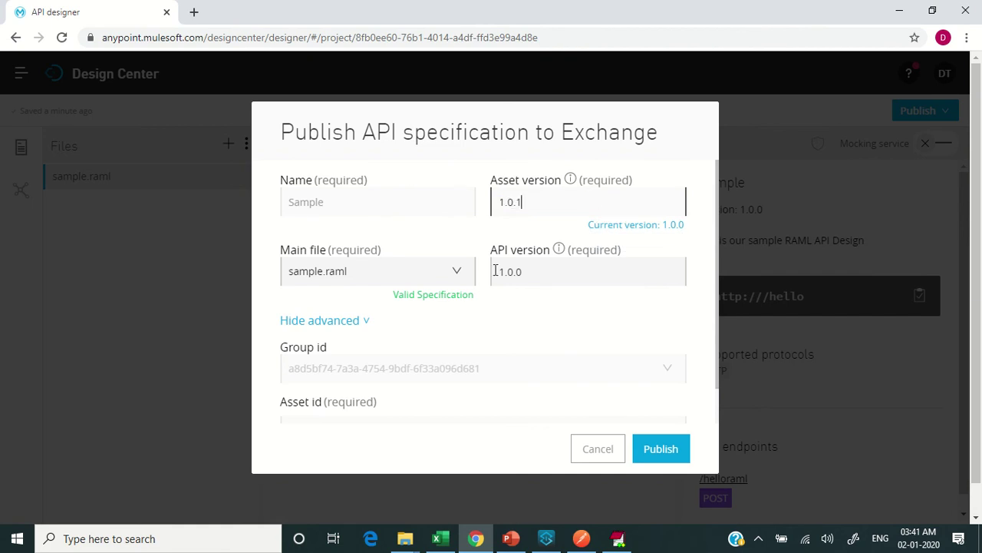
{"action": "left_click_drag", "start_coordinate": [533, 273], "coordinate": [495, 272]}
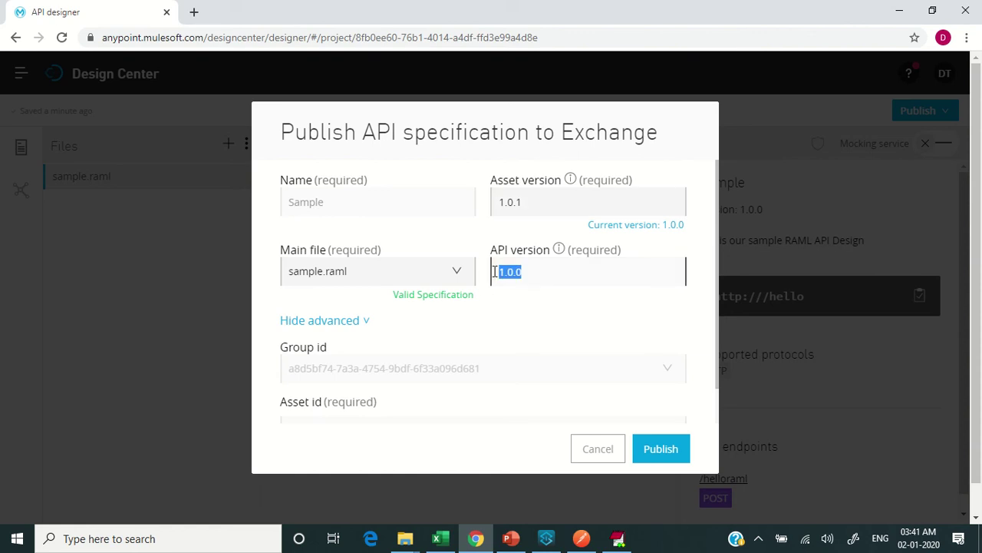
{"action": "left_click", "coordinate": [452, 273]}
{"action": "left_click", "coordinate": [345, 301]}
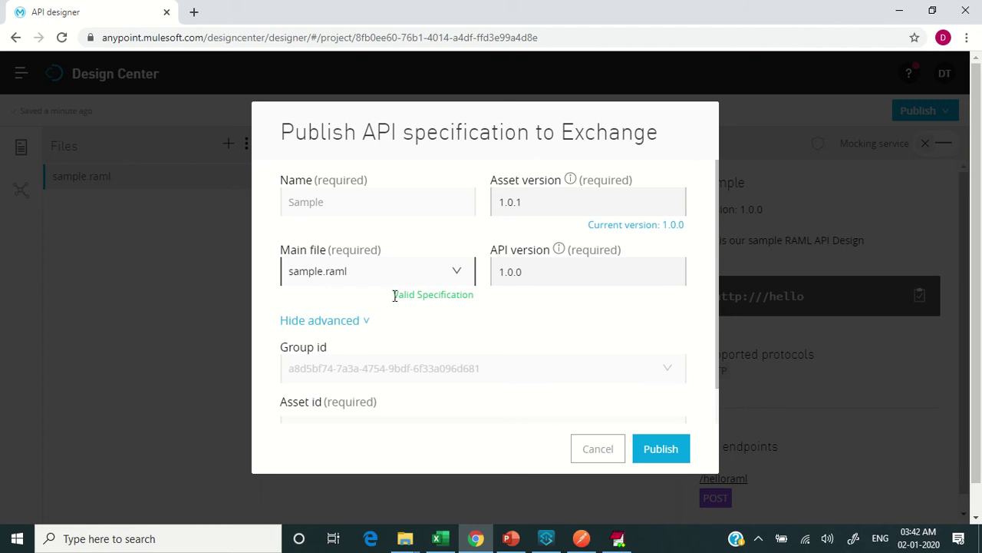
{"action": "left_click_drag", "start_coordinate": [394, 295], "coordinate": [474, 296]}
{"action": "left_click", "coordinate": [467, 297]}
{"action": "left_click_drag", "start_coordinate": [392, 298], "coordinate": [456, 297]}
{"action": "left_click", "coordinate": [459, 299]}
{"action": "left_click", "coordinate": [665, 449]}
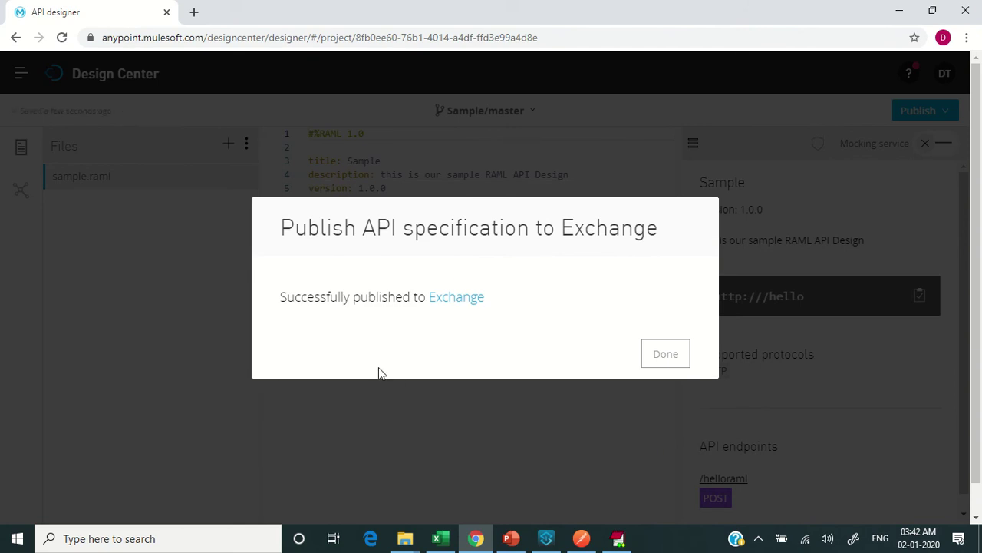
Step: View the published asset in Exchange, return to the API designer and dismiss the publishing dialog
{"action": "left_click_drag", "start_coordinate": [280, 297], "coordinate": [428, 296]}
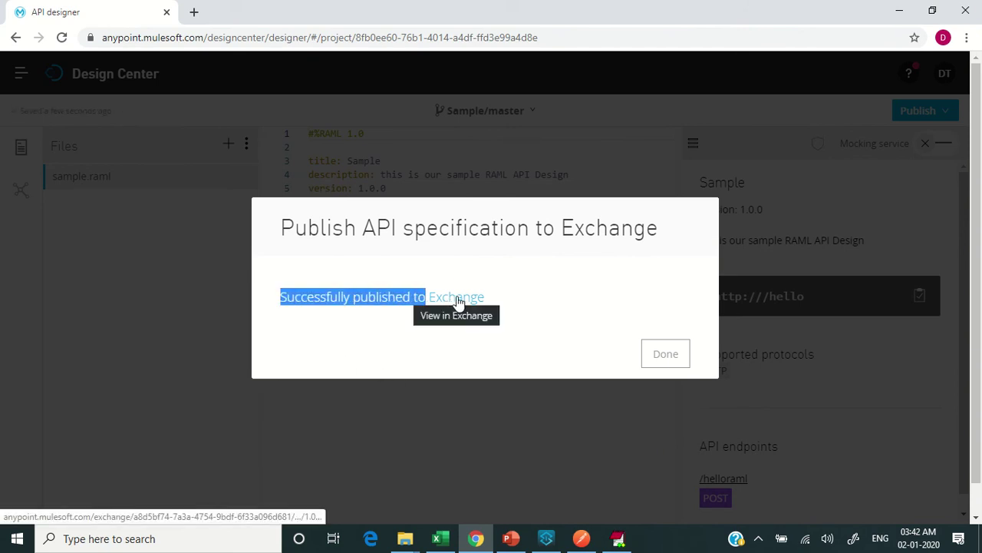
{"action": "left_click", "coordinate": [458, 299]}
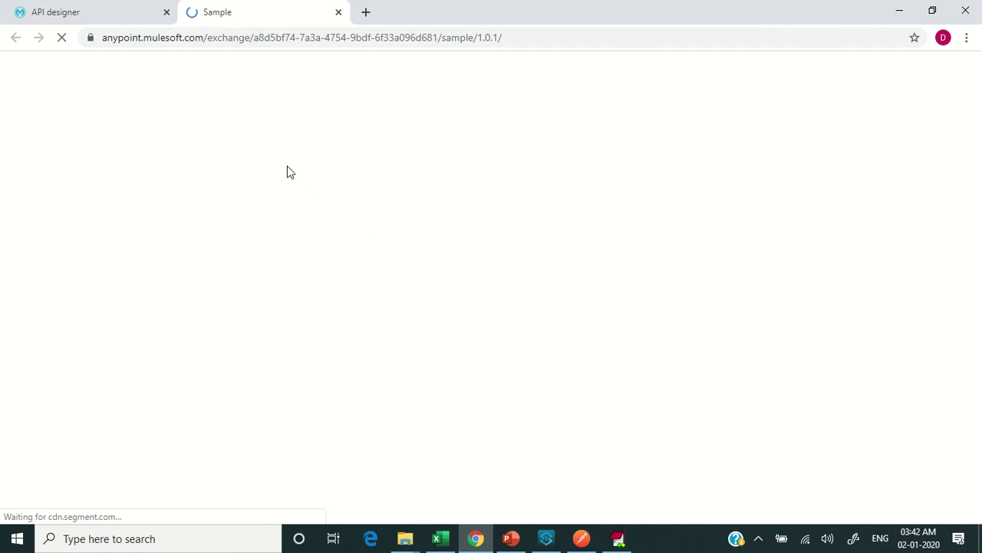
{"action": "left_click", "coordinate": [338, 14]}
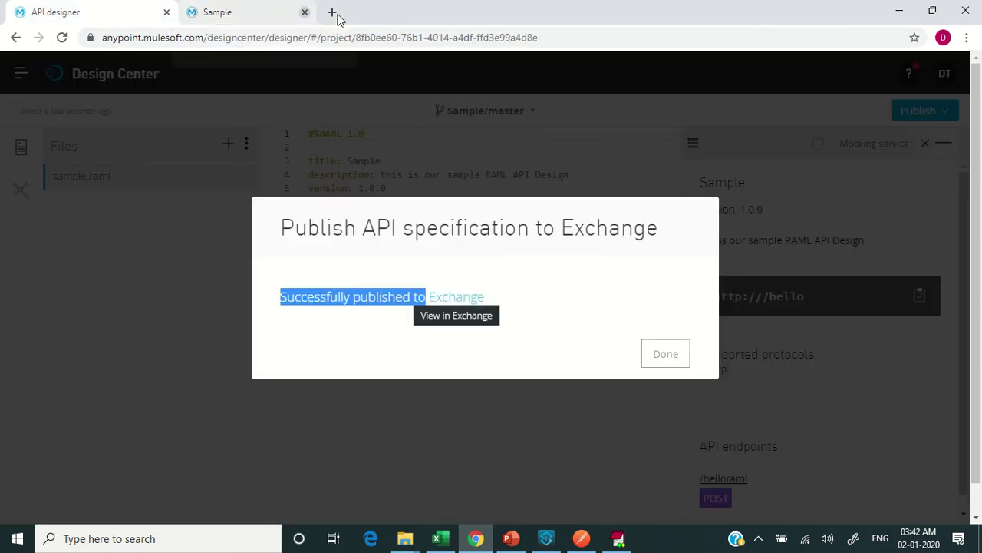
{"action": "left_click", "coordinate": [670, 353]}
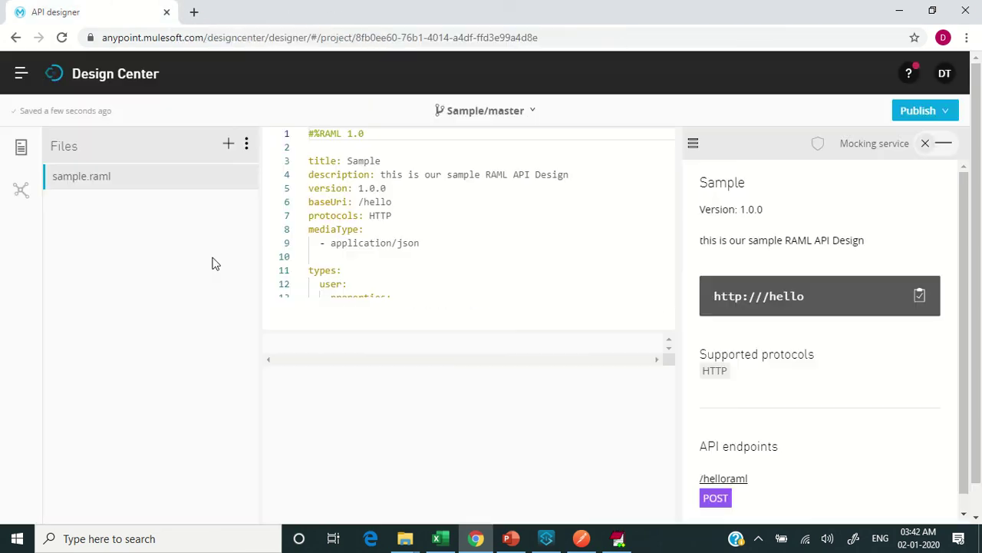
Step: Go to Exchange and browse the assets provided by MuleSoft
{"action": "left_click", "coordinate": [22, 73]}
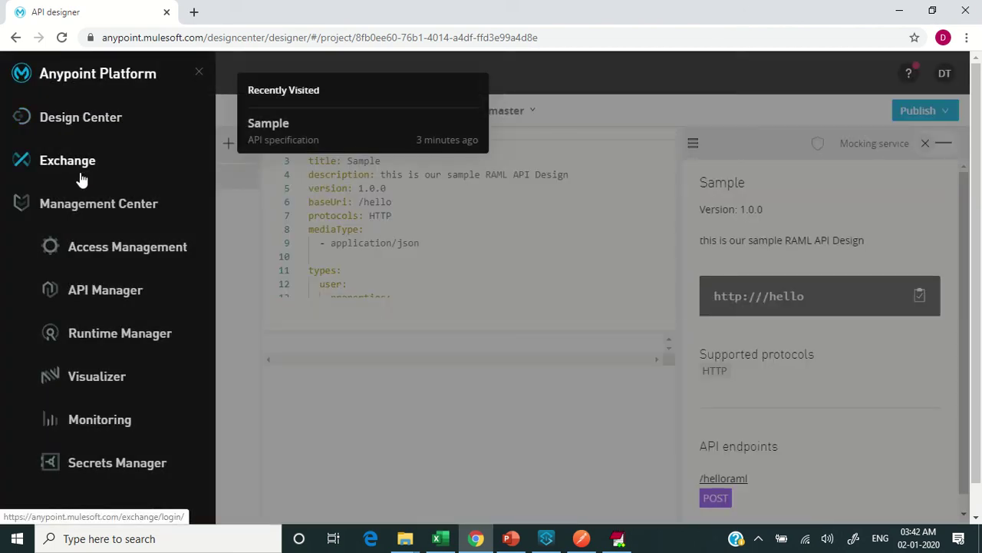
{"action": "left_click", "coordinate": [96, 182]}
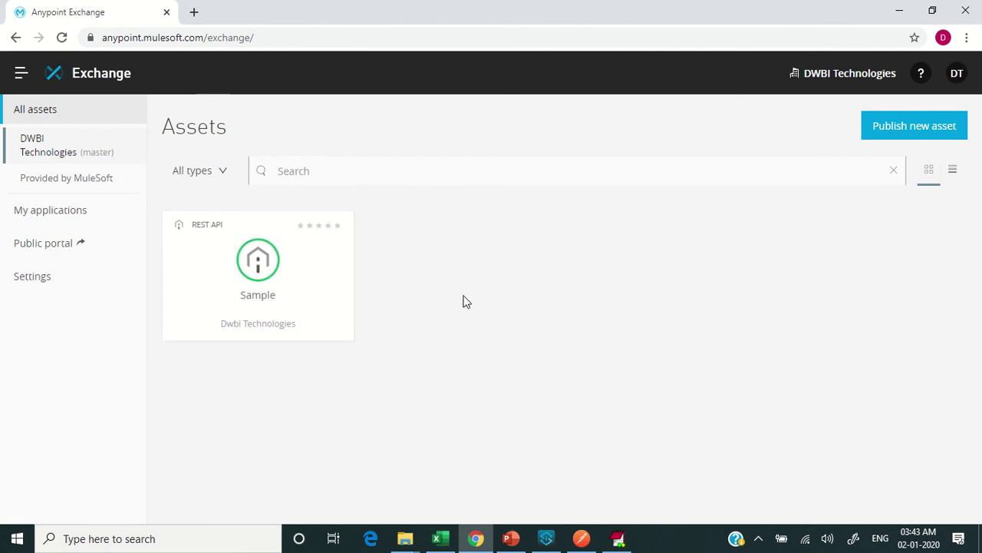
{"action": "left_click", "coordinate": [81, 184]}
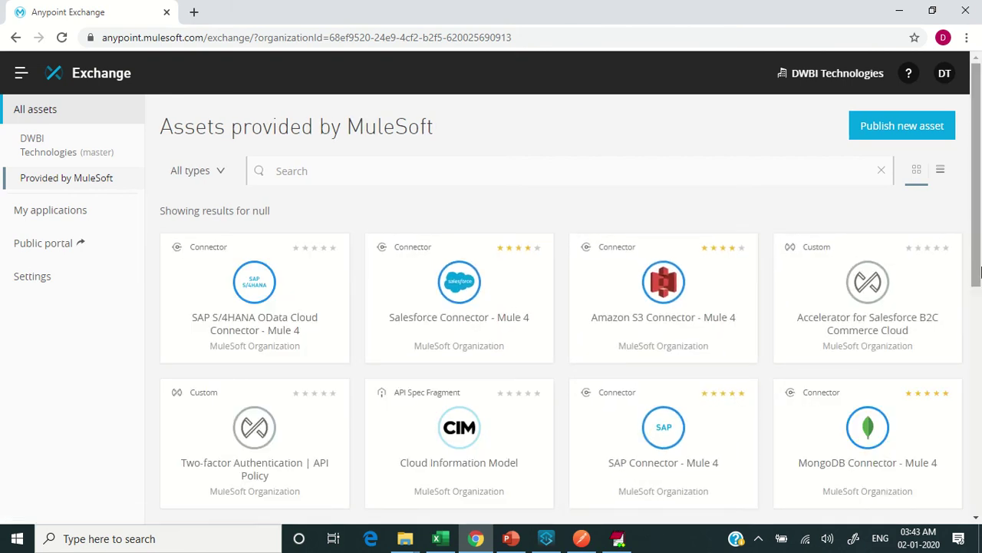
{"action": "left_click_drag", "start_coordinate": [978, 253], "coordinate": [978, 100]}
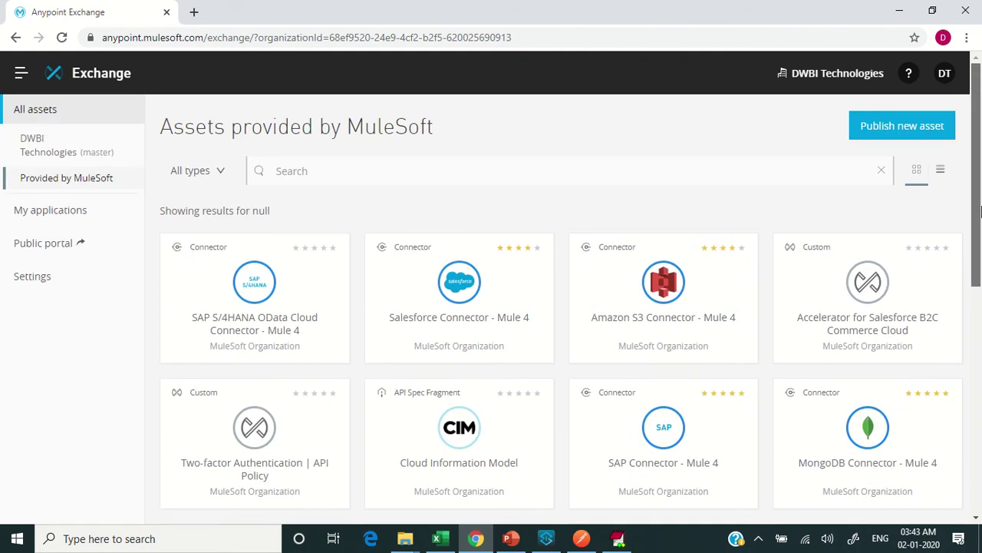
Step: Add the description "this API specification would be helpful to understand how exchange and design center will work together" to the DWBI Technologies Sample asset
{"action": "left_click", "coordinate": [75, 146]}
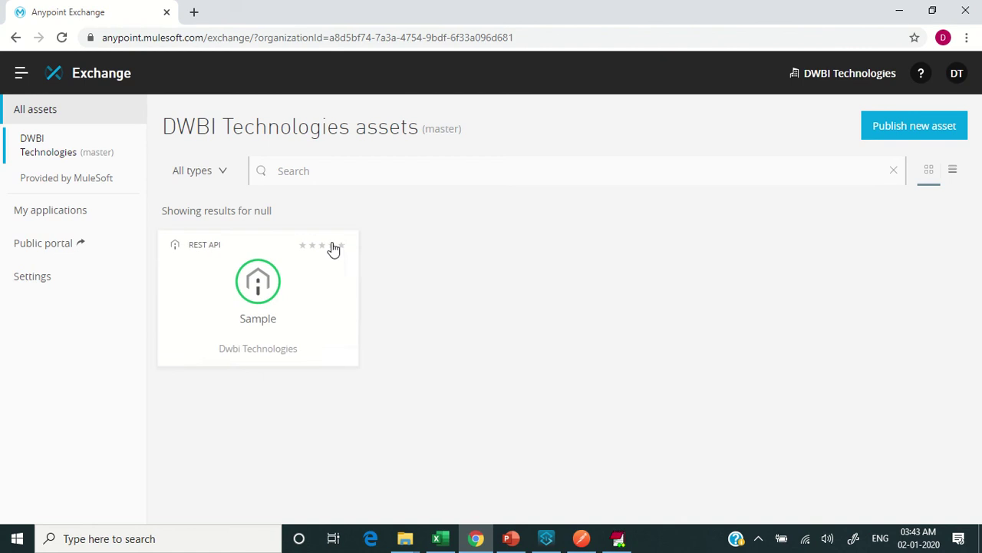
{"action": "left_click", "coordinate": [281, 265]}
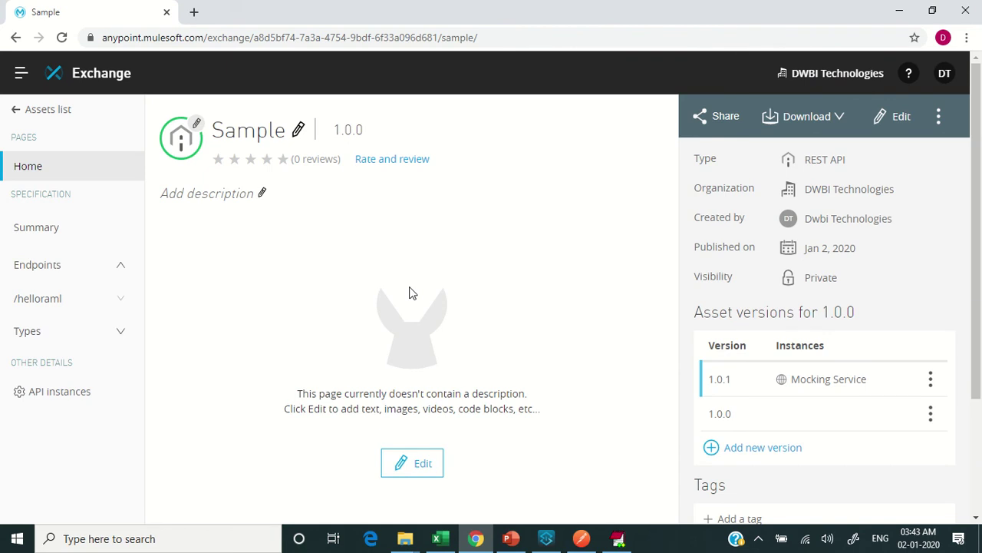
{"action": "left_click", "coordinate": [261, 193]}
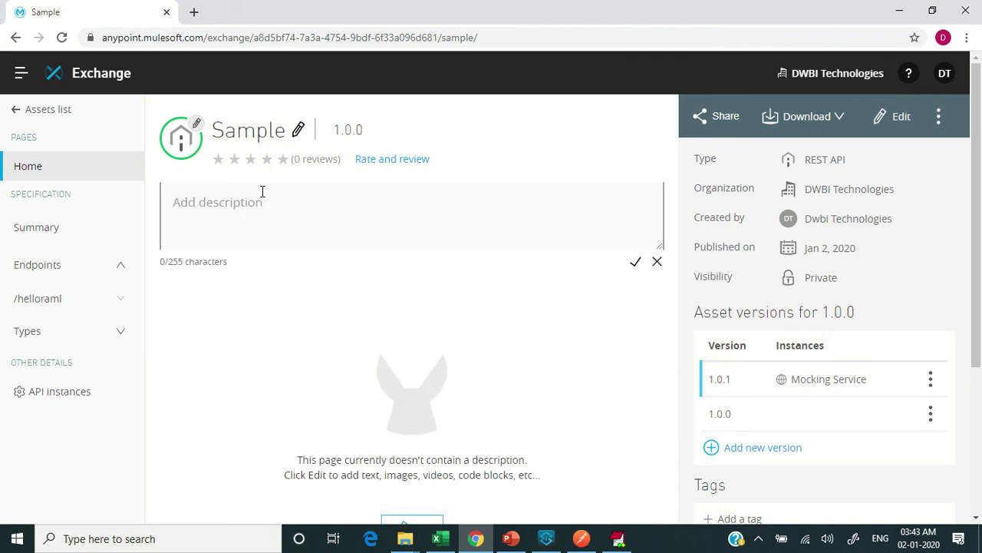
{"action": "type", "text": "this API spe"}
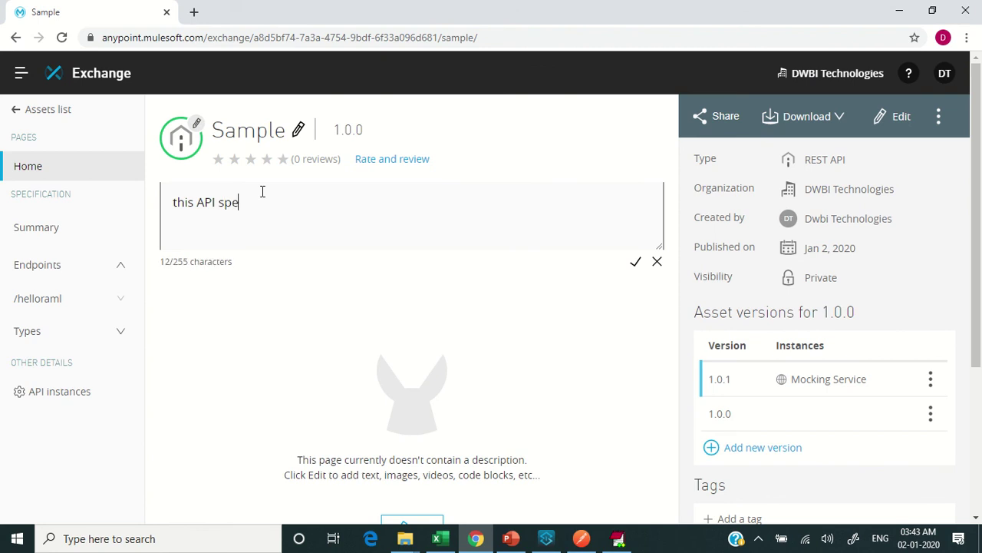
{"action": "type", "text": "cification would be helpful t"}
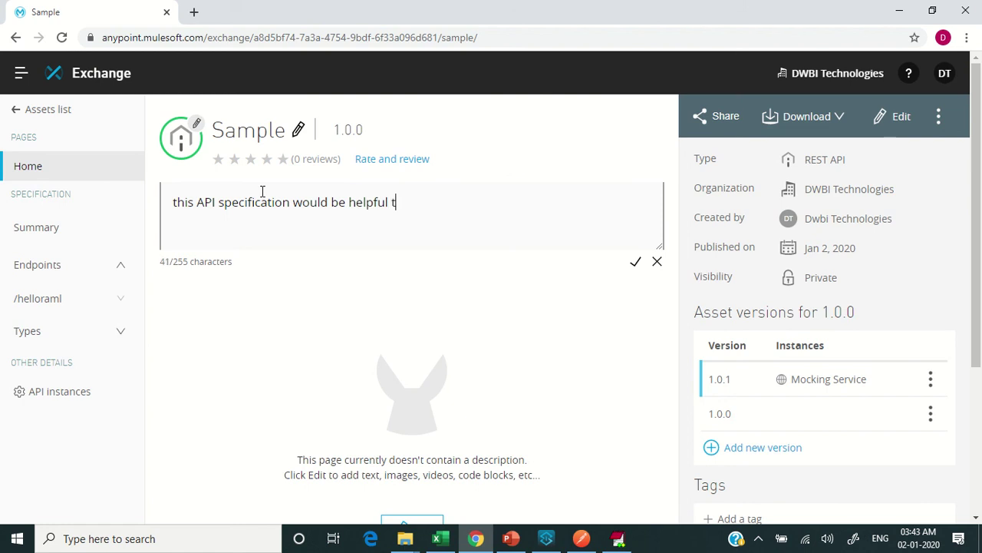
{"action": "type", "text": "o understand "}
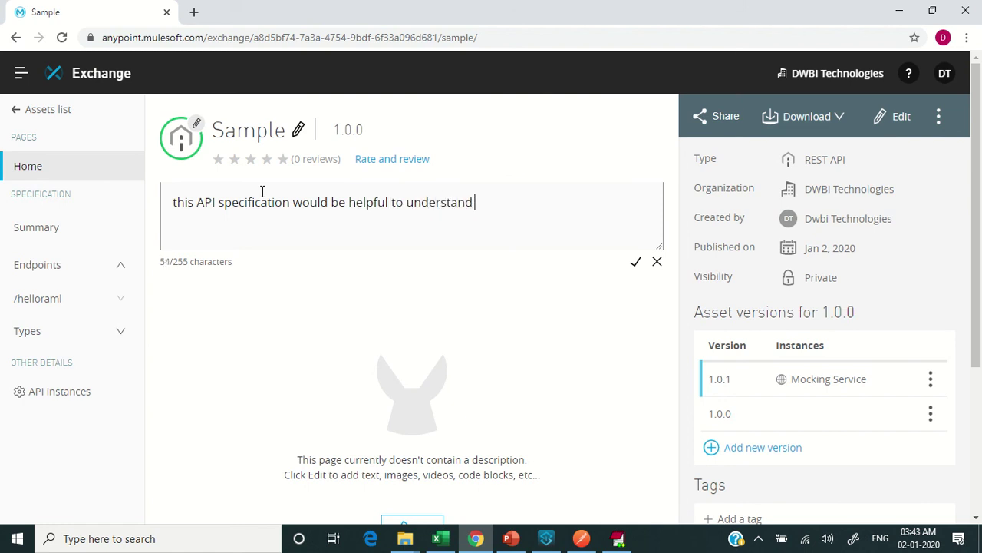
{"action": "type", "text": "how exchange and design d"}
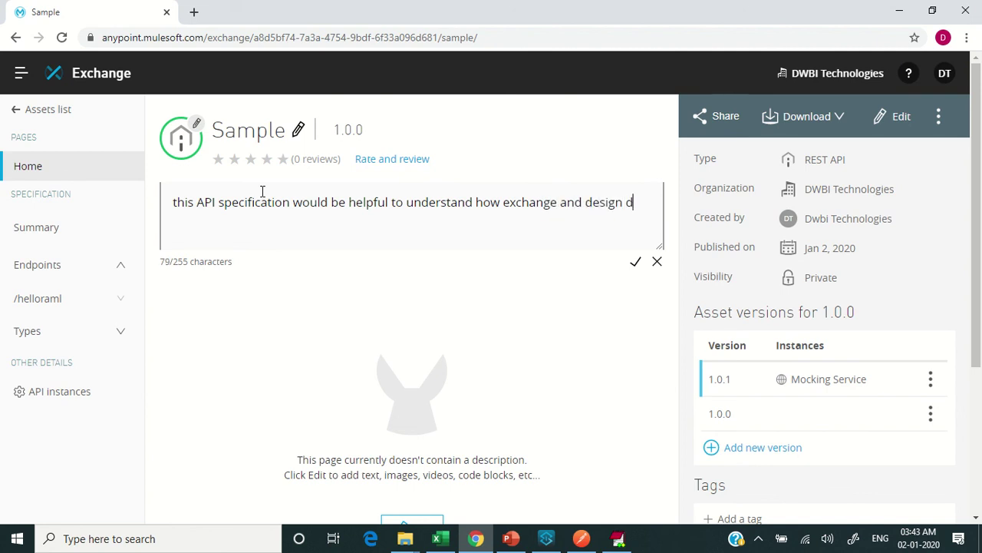
{"action": "key", "text": "BackSpace"}
{"action": "type", "text": "center will work together"}
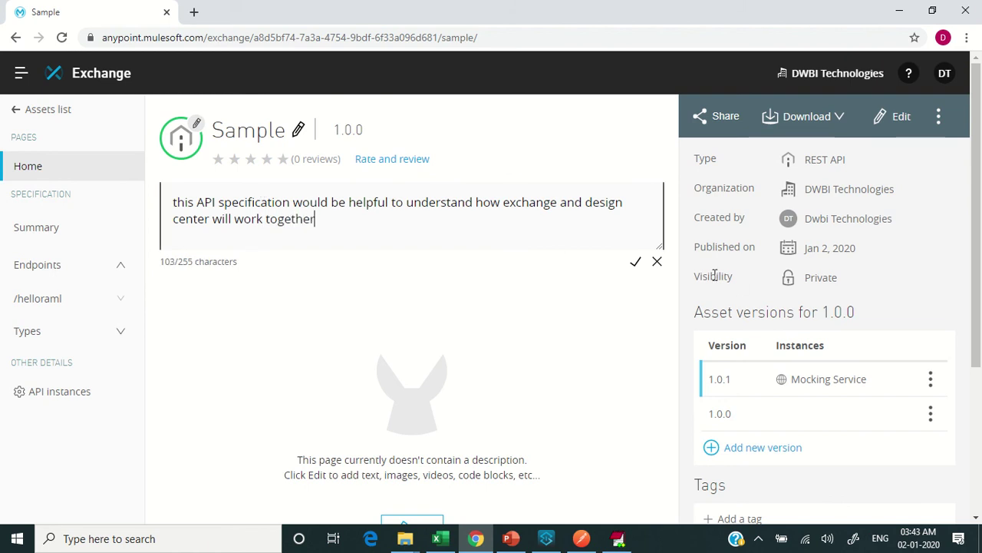
{"action": "left_click", "coordinate": [635, 262]}
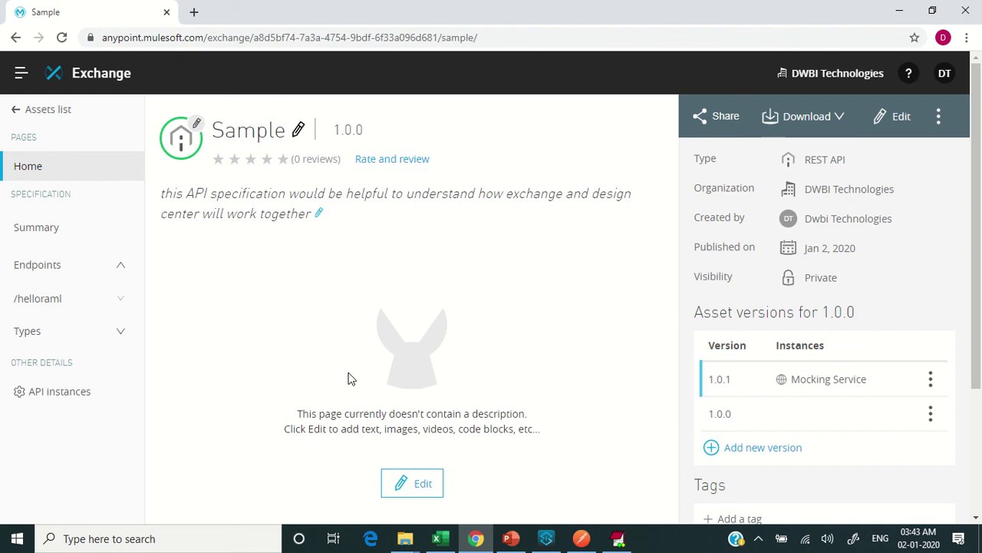
Step: Publish a five-star review of the Sample asset titled "I Like this asset a lot." with the description "It is helpful to me"
{"action": "left_click", "coordinate": [377, 159]}
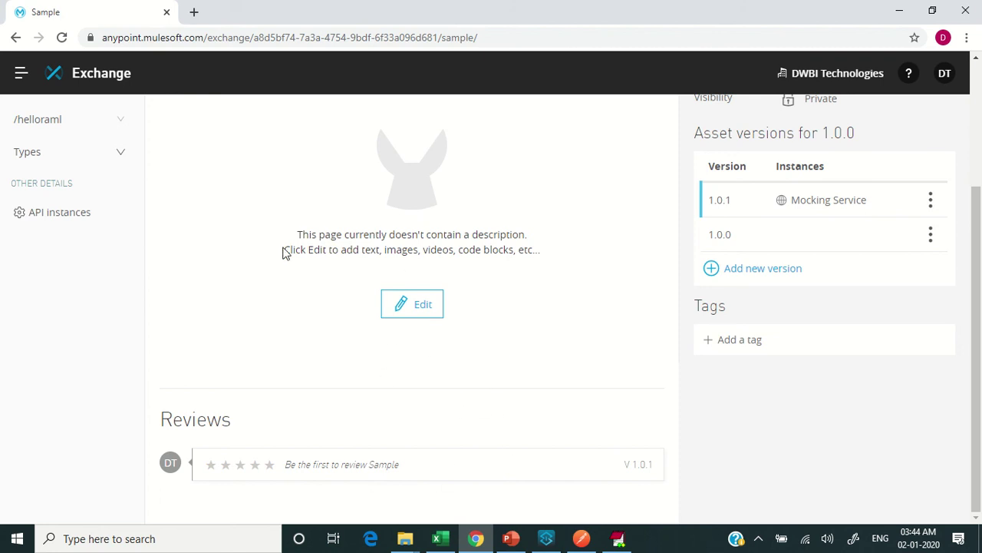
{"action": "left_click", "coordinate": [268, 466]}
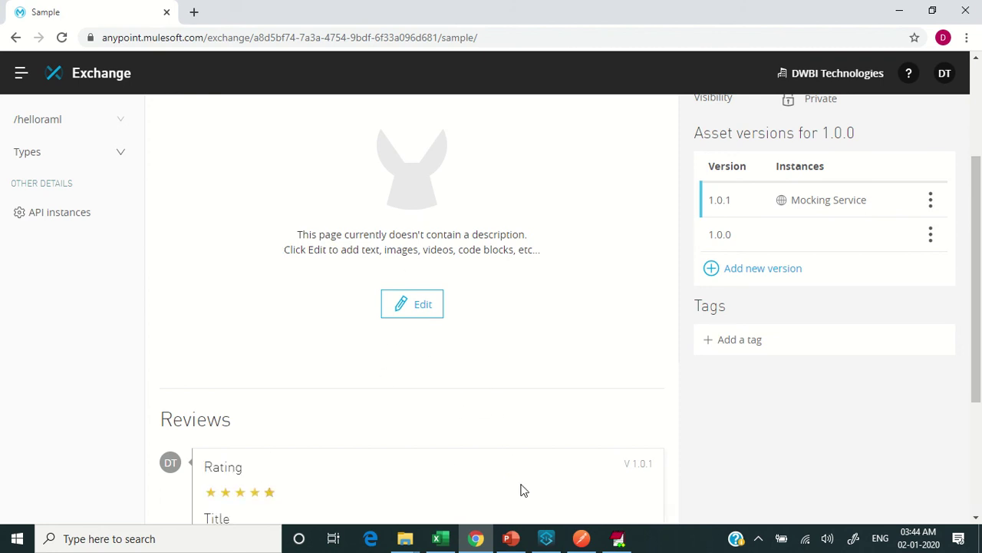
{"action": "left_click_drag", "start_coordinate": [972, 313], "coordinate": [972, 432]}
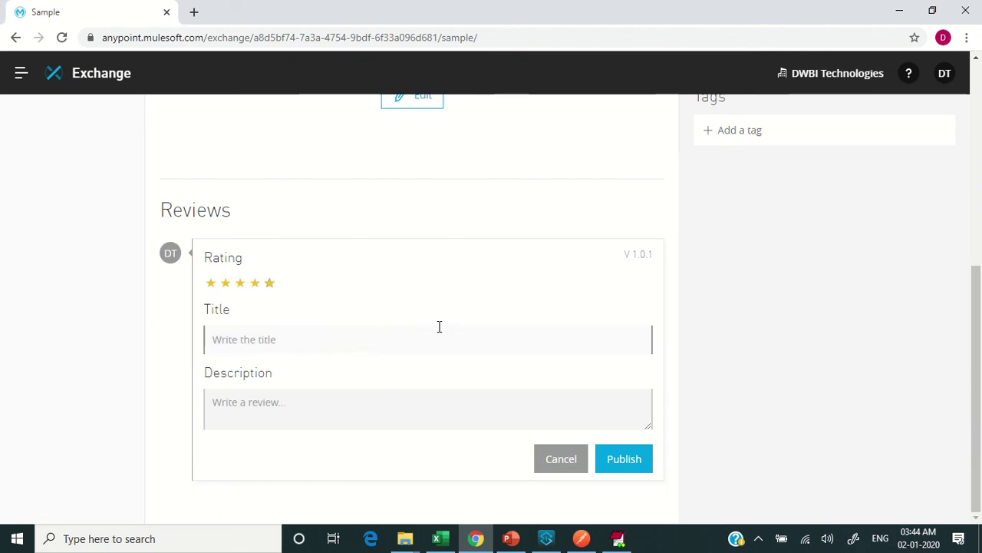
{"action": "left_click", "coordinate": [388, 342]}
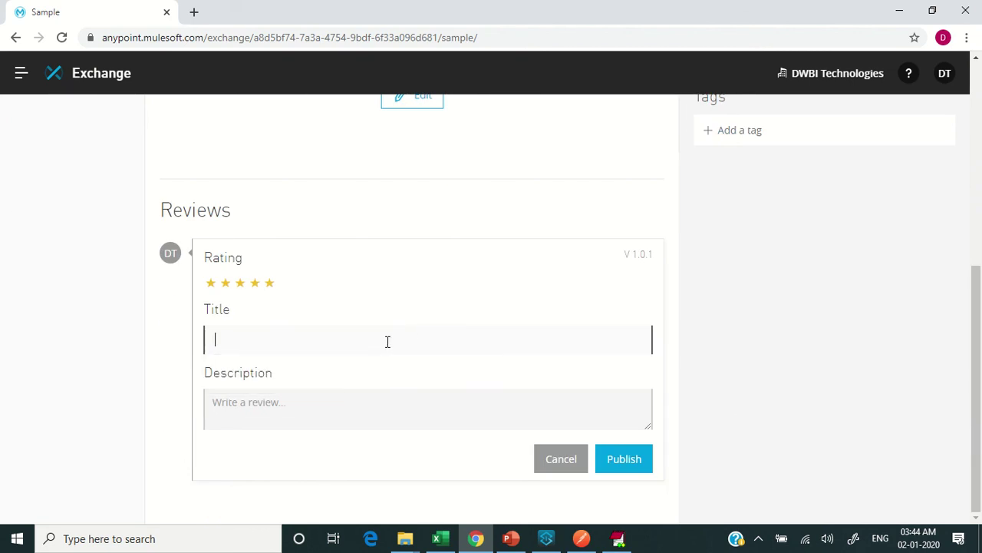
{"action": "key", "text": "BackSpace"}
{"action": "type", "text": "I Like this asset a lot."}
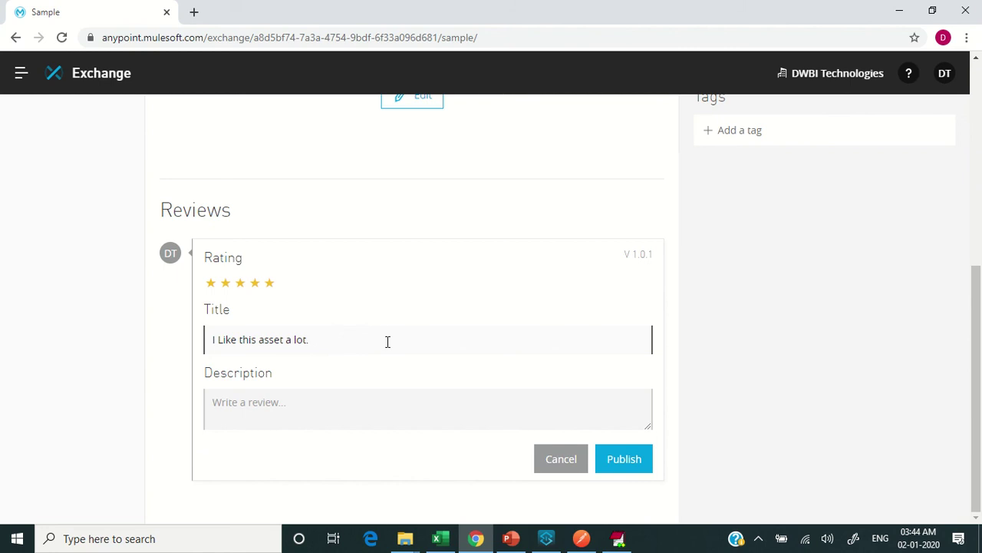
{"action": "key", "text": "Tab"}
{"action": "type", "text": "It"}
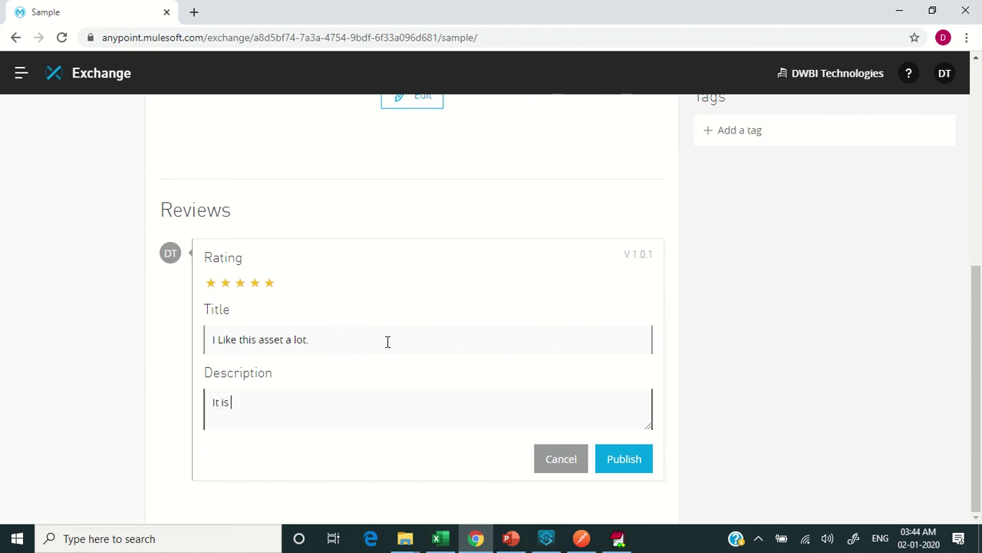
{"action": "type", "text": " is helpful to me"}
{"action": "left_click", "coordinate": [626, 460]}
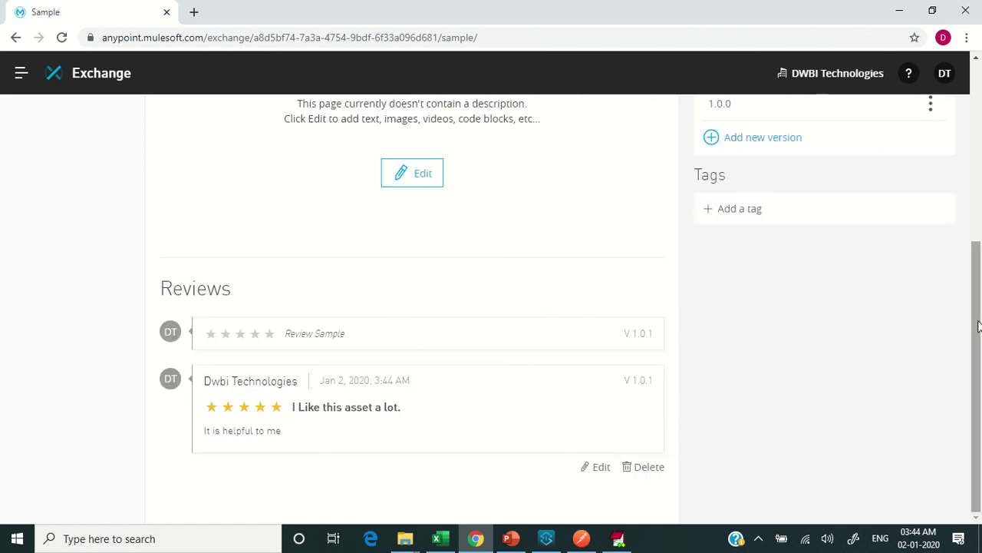
Step: Examine the API specification summary and the overview of the /helloraml endpoint with its methods
{"action": "left_click_drag", "start_coordinate": [978, 326], "coordinate": [976, 174]}
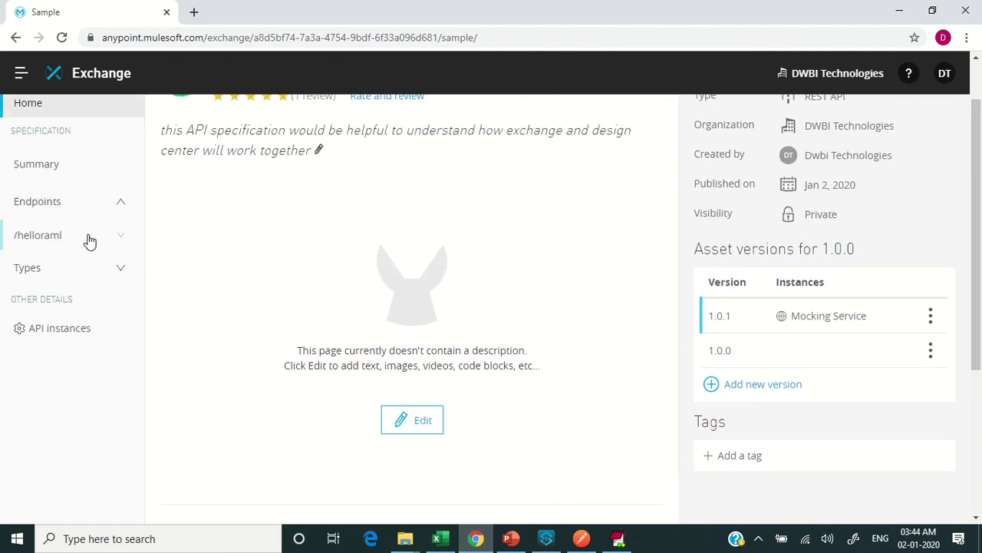
{"action": "left_click", "coordinate": [44, 163]}
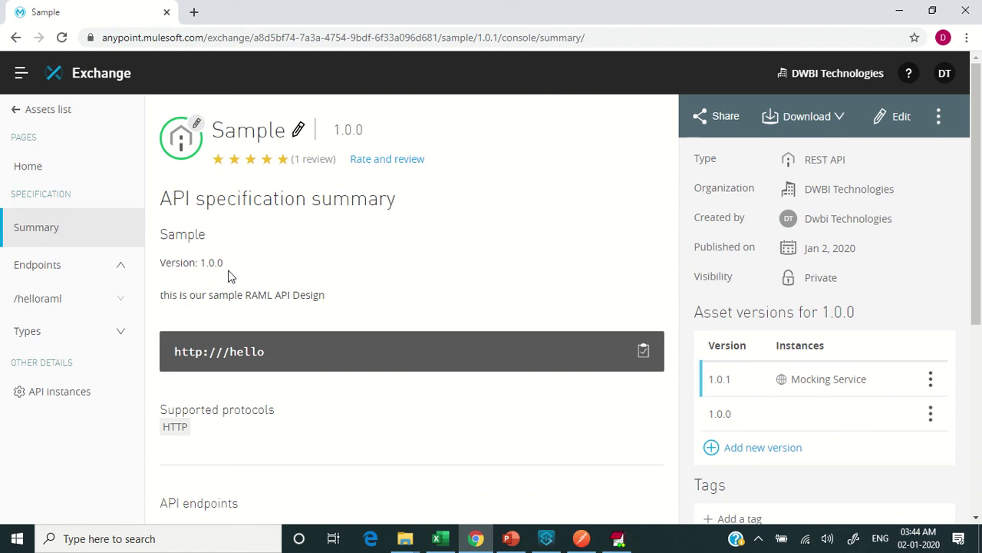
{"action": "left_click", "coordinate": [61, 297]}
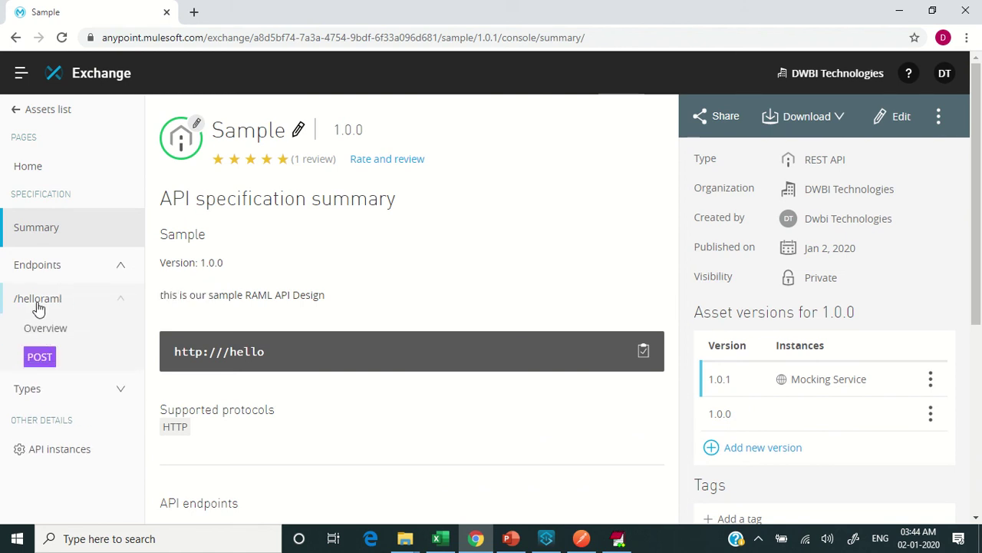
{"action": "left_click", "coordinate": [68, 330]}
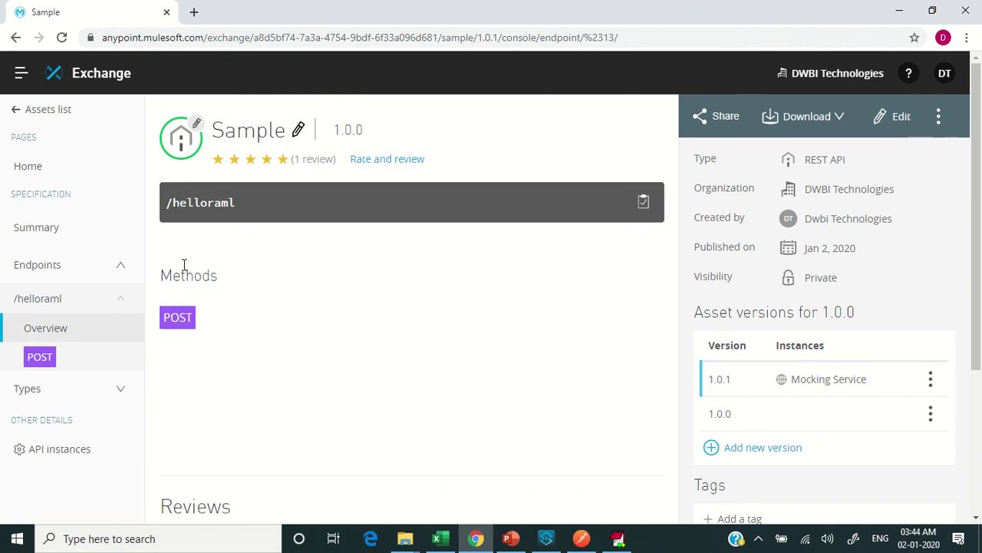
{"action": "left_click_drag", "start_coordinate": [184, 265], "coordinate": [243, 379]}
{"action": "left_click", "coordinate": [244, 379]}
Step: Examine the /helloraml POST method's request body, including its media type, JSON example and the name and id fields
{"action": "left_click", "coordinate": [98, 360]}
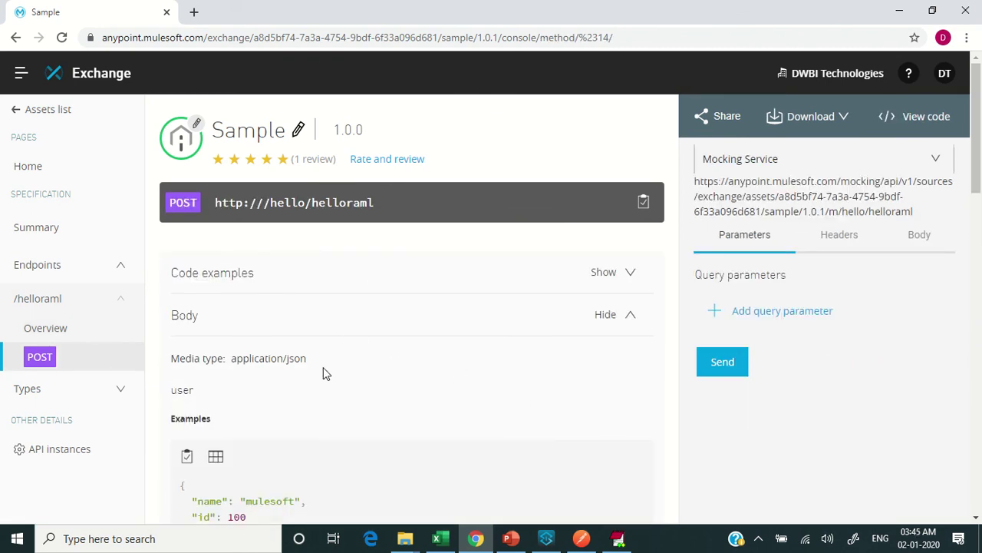
{"action": "left_click_drag", "start_coordinate": [310, 361], "coordinate": [234, 357]}
{"action": "left_click", "coordinate": [519, 396]}
{"action": "scroll", "coordinate": [980, 158], "scroll_direction": "down", "scroll_amount": 3}
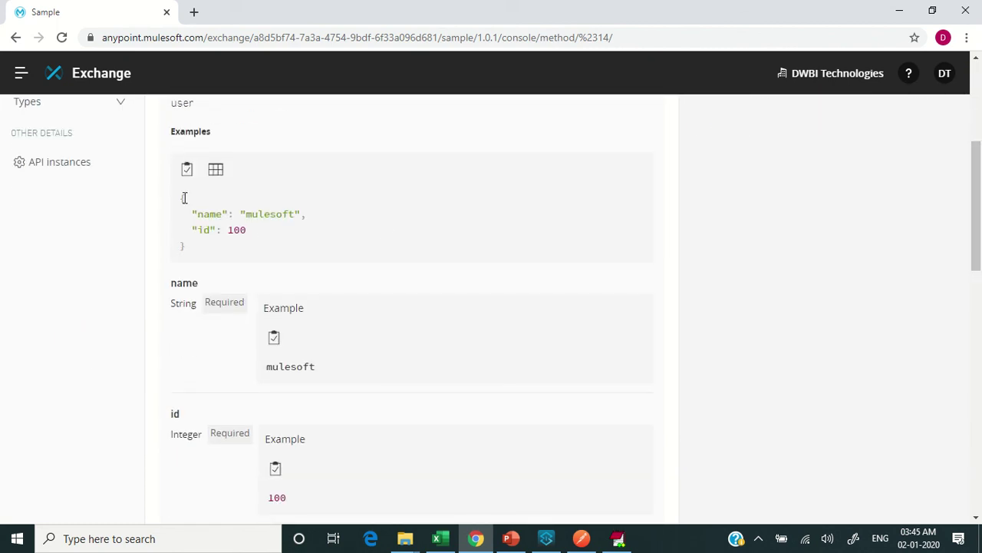
{"action": "left_click_drag", "start_coordinate": [185, 198], "coordinate": [195, 259]}
{"action": "left_click", "coordinate": [212, 225]}
{"action": "left_click_drag", "start_coordinate": [181, 304], "coordinate": [227, 303]}
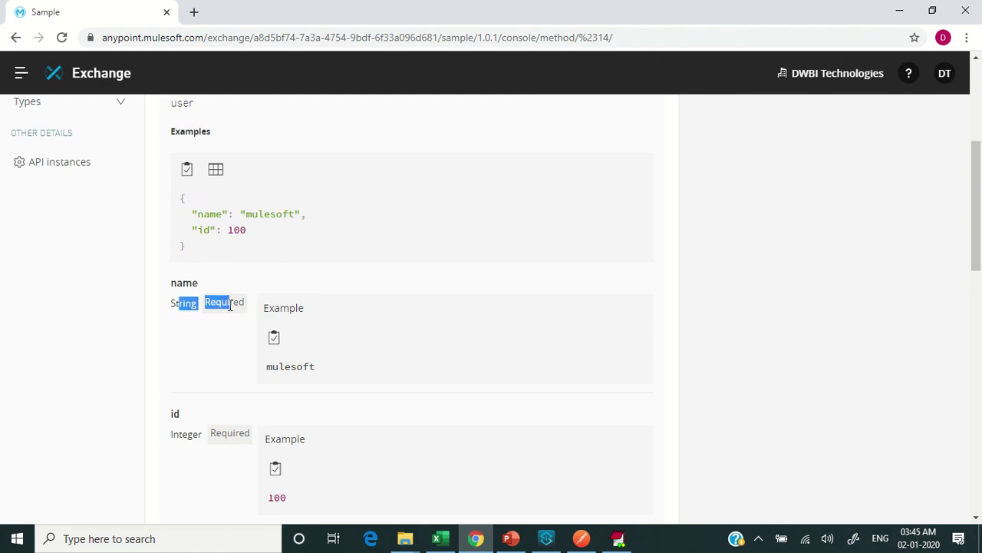
{"action": "left_click", "coordinate": [229, 304]}
{"action": "left_click_drag", "start_coordinate": [343, 374], "coordinate": [270, 366]}
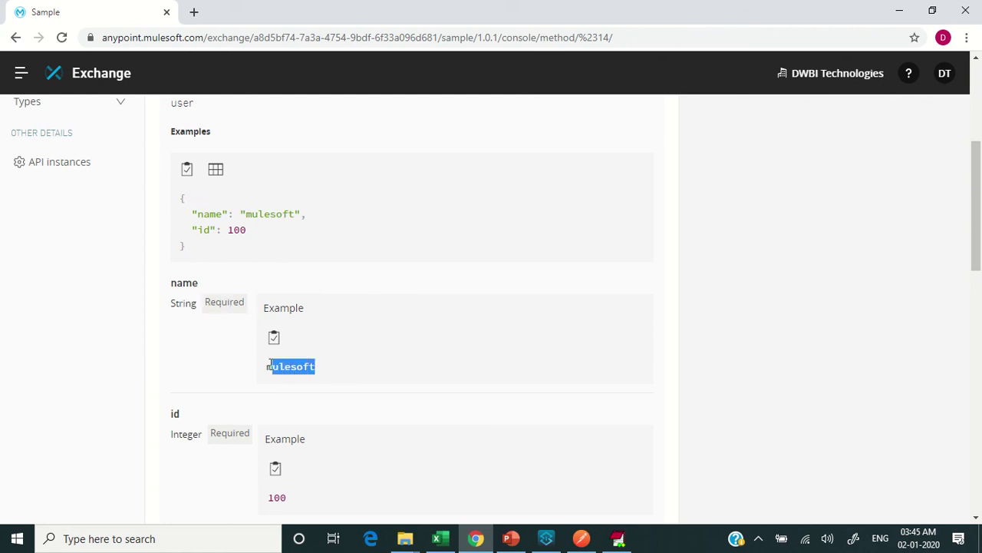
{"action": "left_click", "coordinate": [268, 367]}
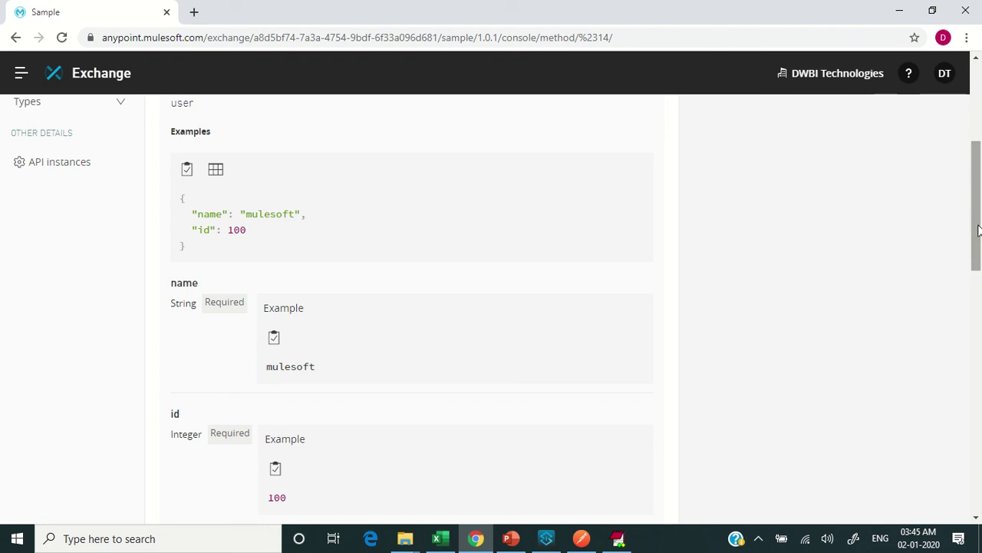
{"action": "left_click_drag", "start_coordinate": [978, 230], "coordinate": [980, 296]}
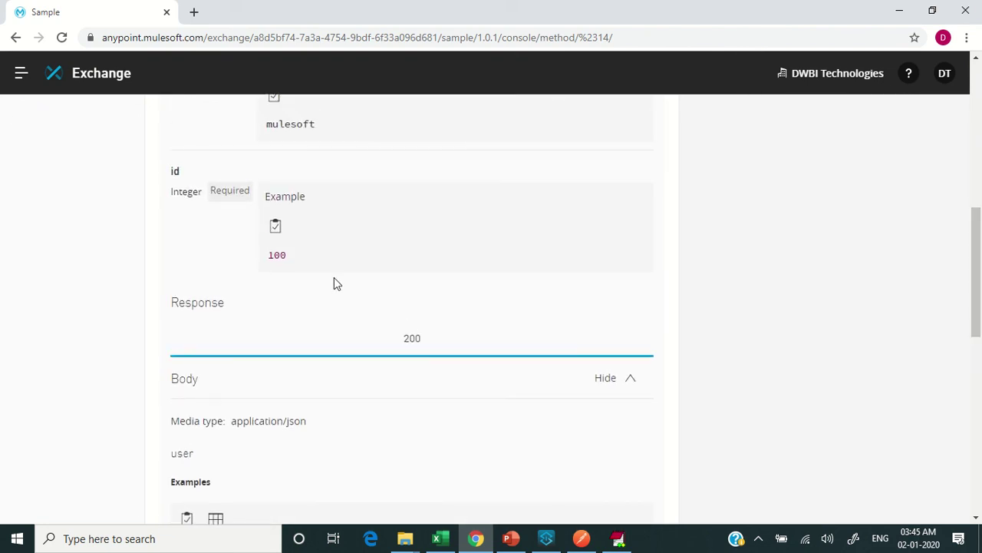
{"action": "double_click", "coordinate": [281, 255]}
{"action": "left_click", "coordinate": [344, 303]}
Step: Compare the JSON example of the 200 response body with the request body example of the POST method
{"action": "left_click_drag", "start_coordinate": [980, 274], "coordinate": [981, 314]}
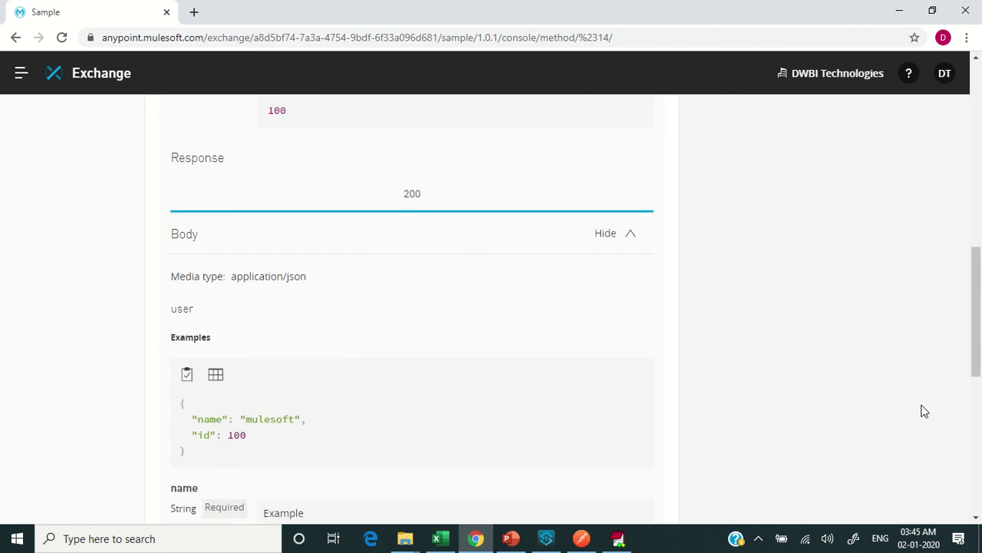
{"action": "left_click_drag", "start_coordinate": [978, 303], "coordinate": [976, 178]}
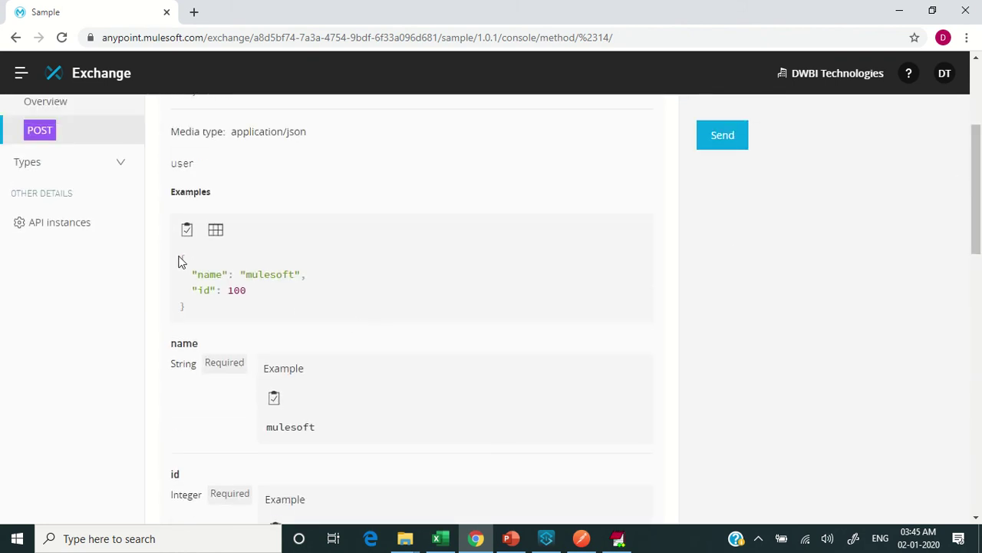
{"action": "left_click_drag", "start_coordinate": [180, 261], "coordinate": [206, 318]}
{"action": "left_click", "coordinate": [206, 318]}
{"action": "left_click_drag", "start_coordinate": [979, 233], "coordinate": [979, 384]}
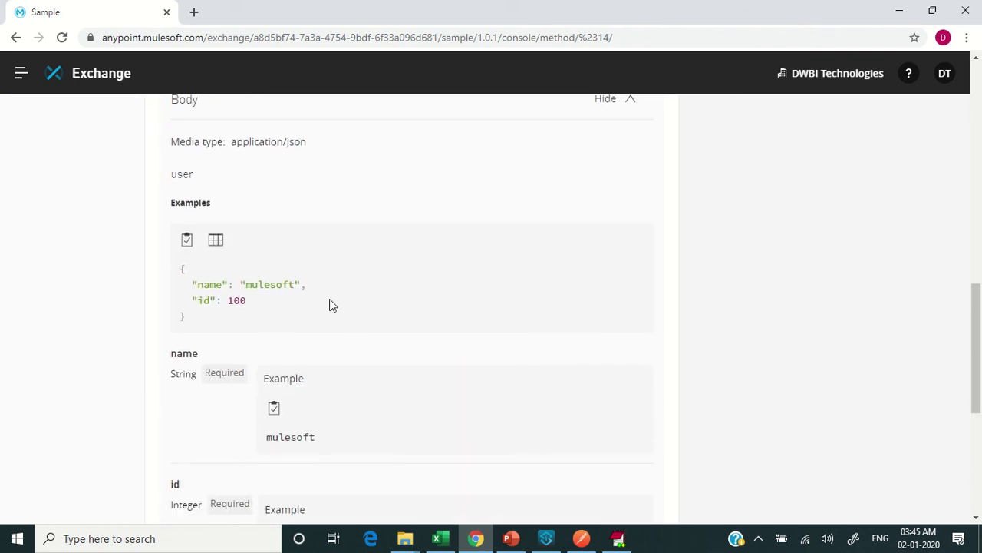
{"action": "left_click_drag", "start_coordinate": [182, 266], "coordinate": [194, 319]}
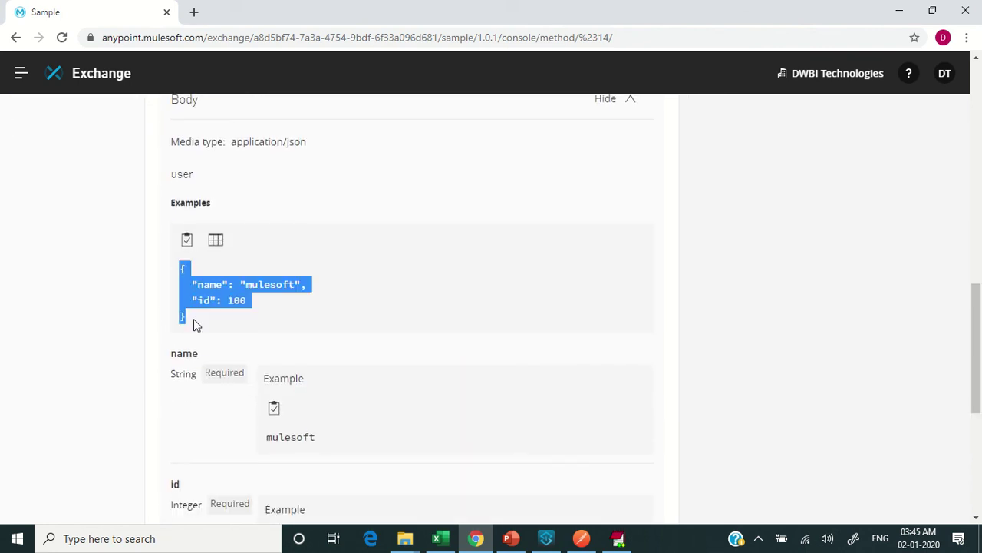
{"action": "left_click", "coordinate": [193, 320]}
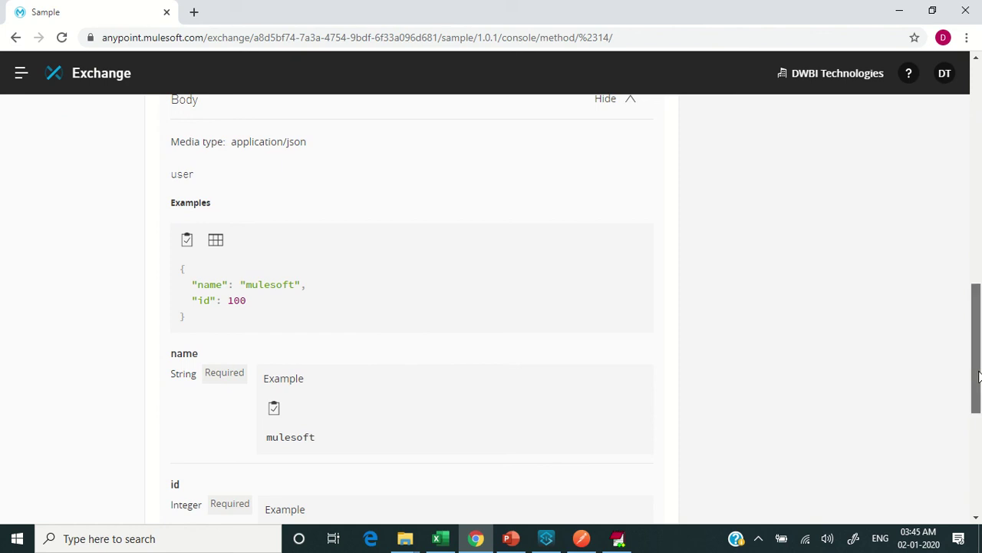
Step: Collapse the 200 response body section and the request body section of the POST method's documentation
{"action": "left_click_drag", "start_coordinate": [977, 384], "coordinate": [977, 343]}
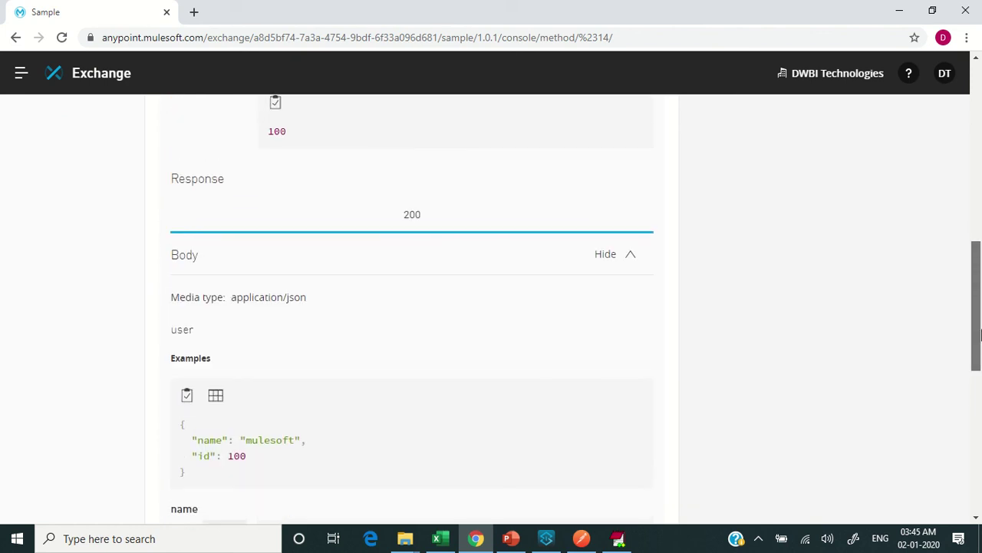
{"action": "left_click", "coordinate": [624, 261]}
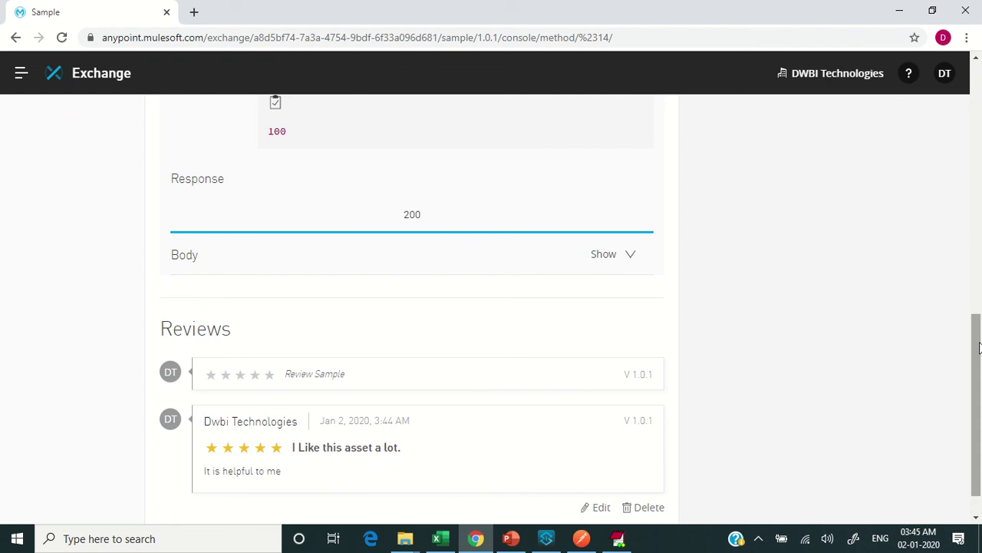
{"action": "left_click_drag", "start_coordinate": [978, 347], "coordinate": [979, 170]}
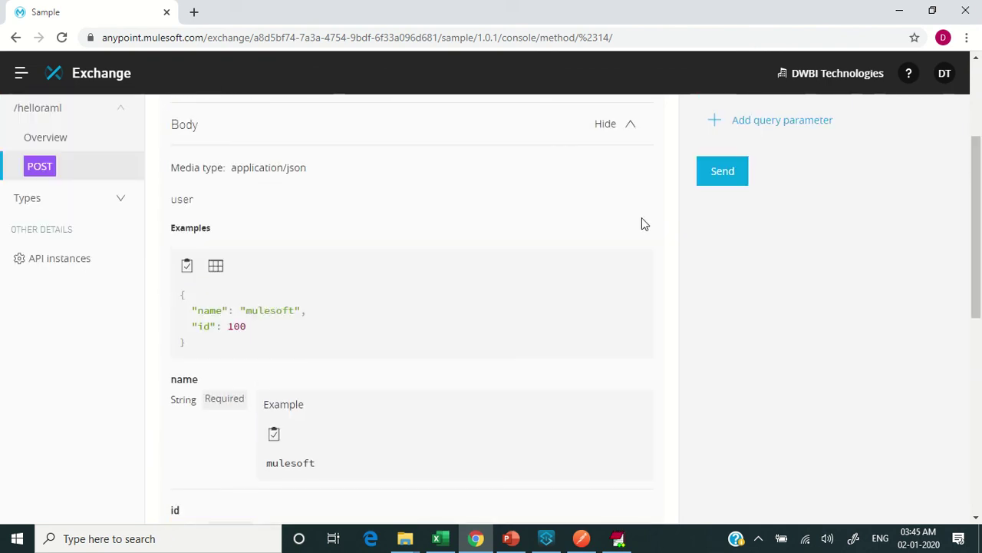
{"action": "left_click", "coordinate": [624, 119]}
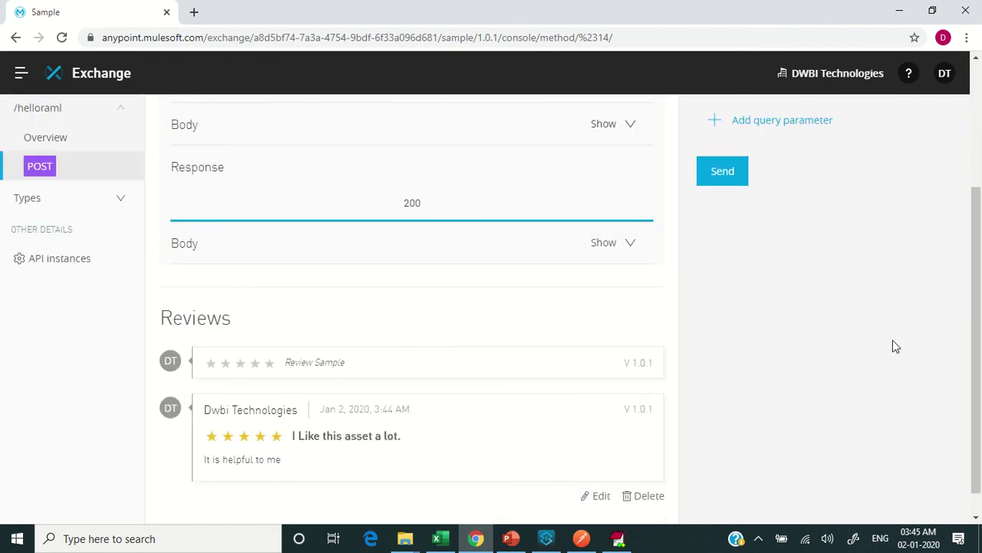
Step: Examine the cURL and HTTP code examples for the /helloraml POST method
{"action": "left_click_drag", "start_coordinate": [980, 299], "coordinate": [980, 211]}
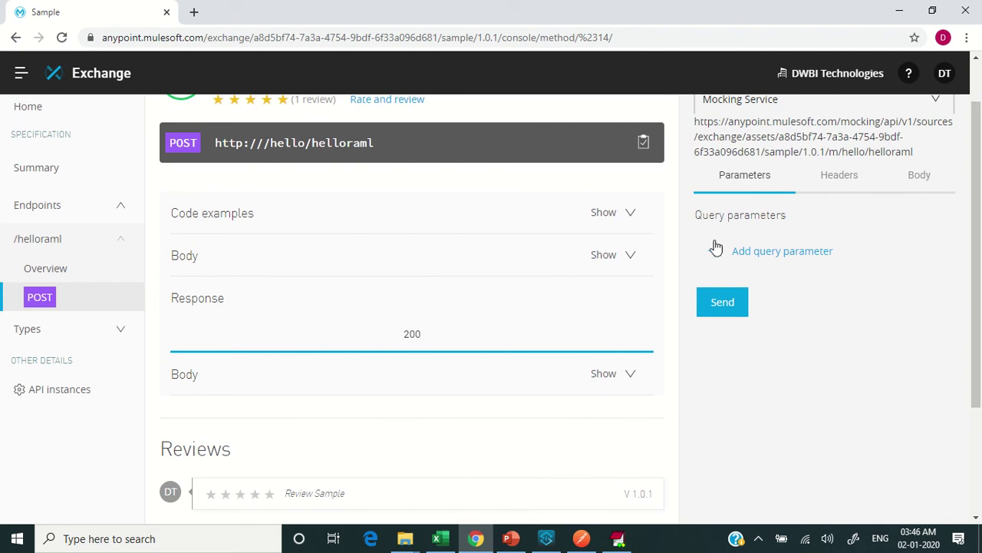
{"action": "left_click", "coordinate": [636, 213]}
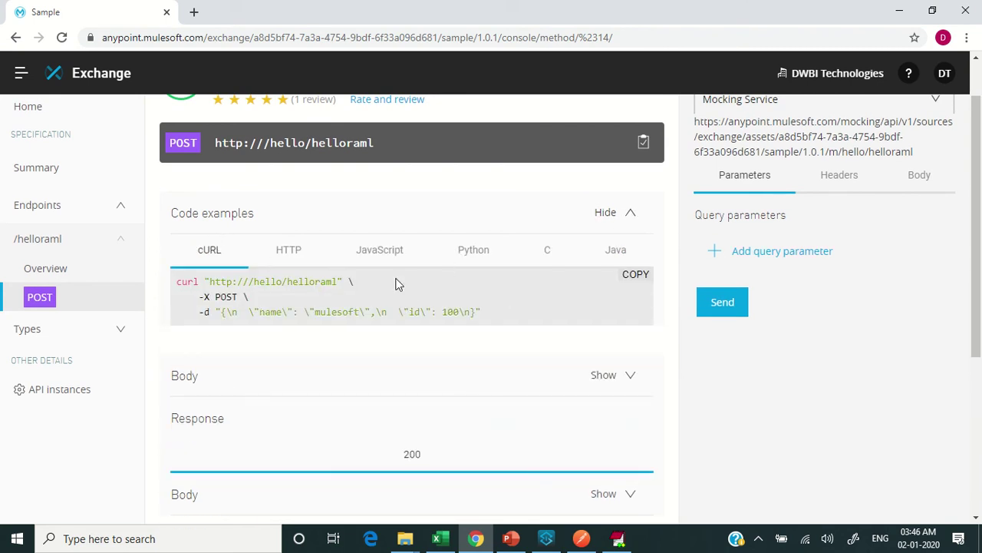
{"action": "left_click", "coordinate": [270, 250]}
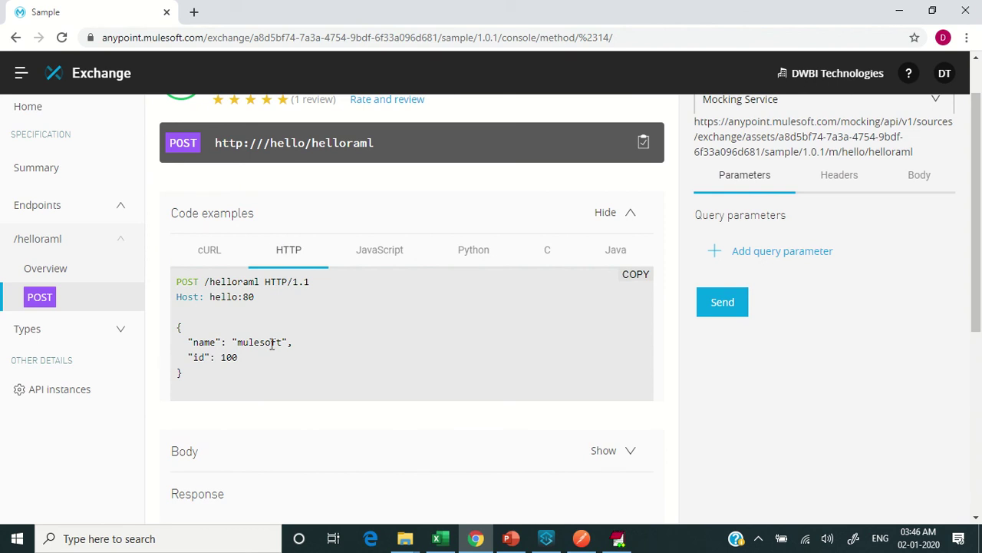
Step: Examine the Java Platform code example for the POST method, from opening the connection to reading the response
{"action": "left_click", "coordinate": [618, 256]}
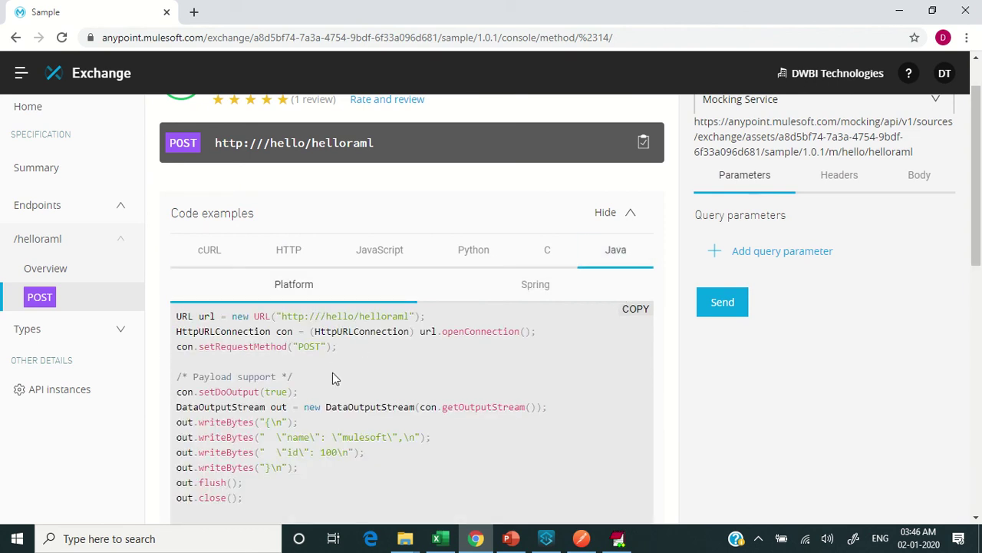
{"action": "left_click_drag", "start_coordinate": [232, 346], "coordinate": [367, 417]}
{"action": "left_click", "coordinate": [367, 417]}
{"action": "left_click_drag", "start_coordinate": [282, 328], "coordinate": [290, 522]}
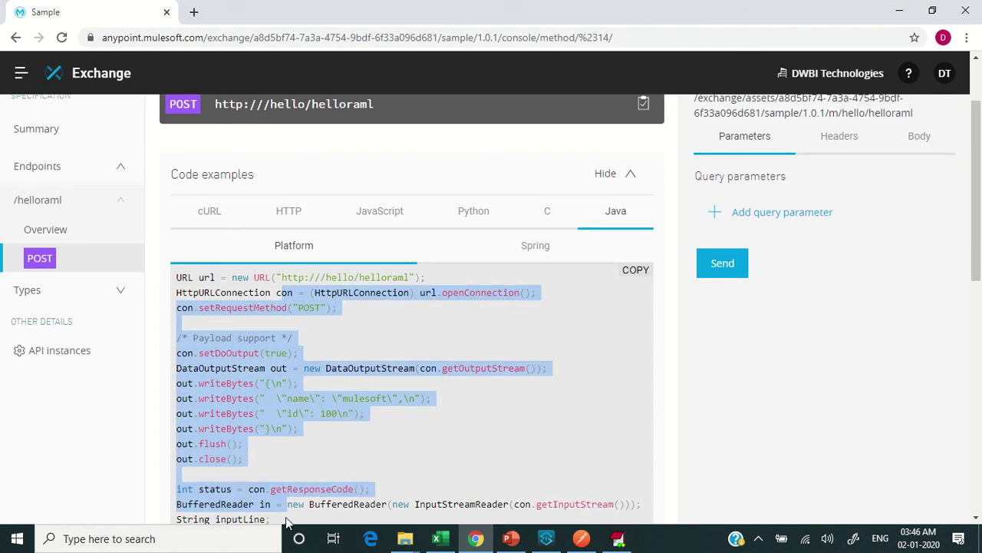
{"action": "left_click", "coordinate": [290, 522]}
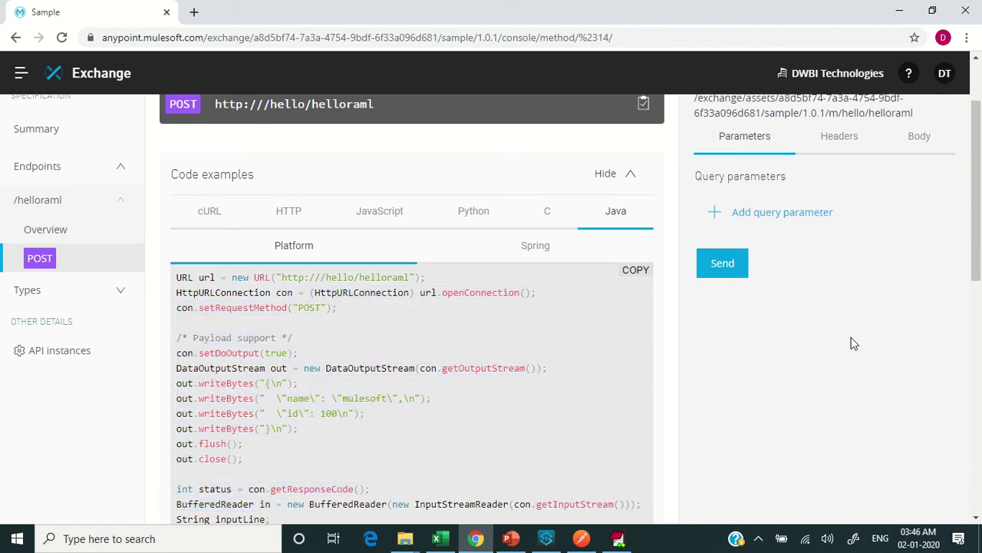
Step: Return from the Sample API's POST method documentation to the list of Exchange assets
{"action": "left_click_drag", "start_coordinate": [972, 237], "coordinate": [981, 303]}
{"action": "scroll", "coordinate": [981, 303], "scroll_direction": "up", "scroll_amount": 4}
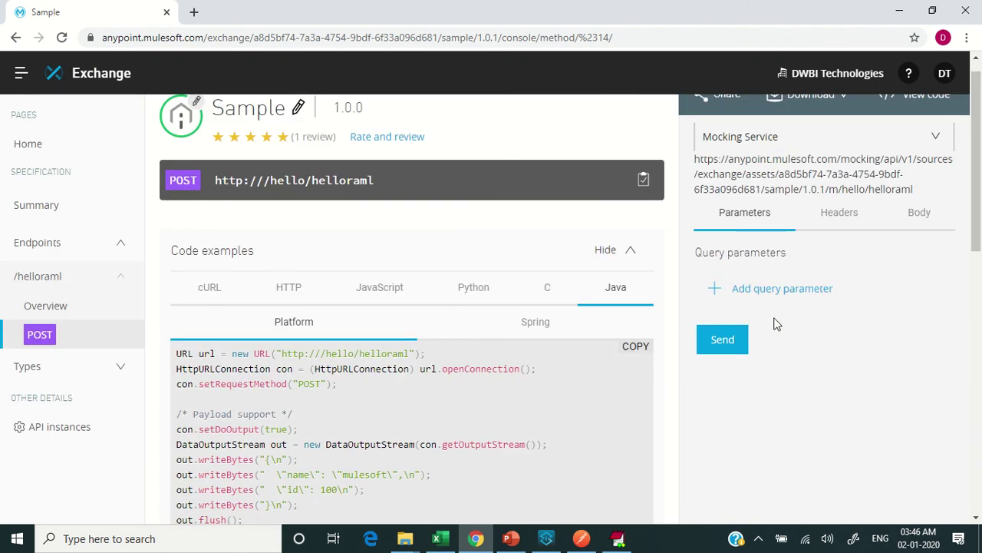
{"action": "scroll", "coordinate": [981, 178], "scroll_direction": "up", "scroll_amount": 1}
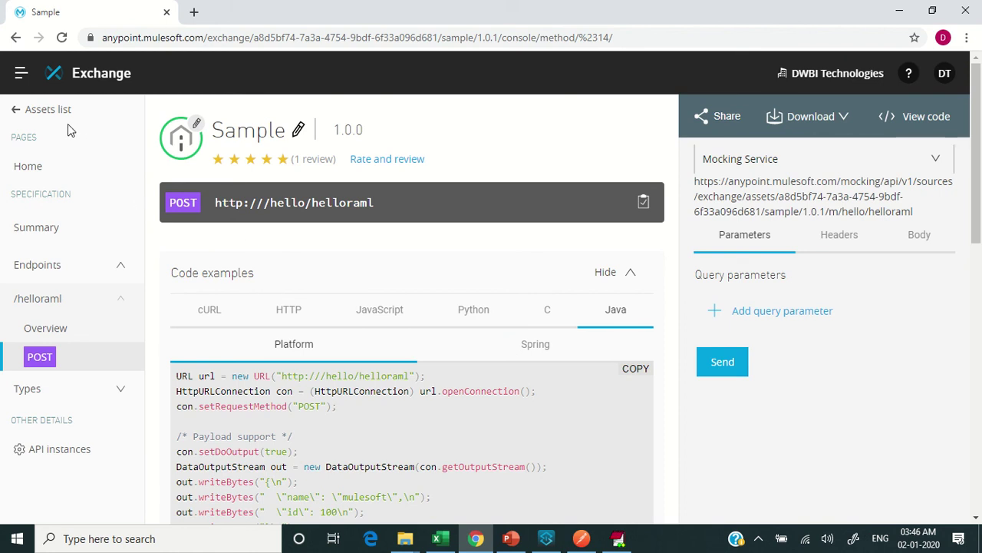
{"action": "left_click", "coordinate": [19, 113]}
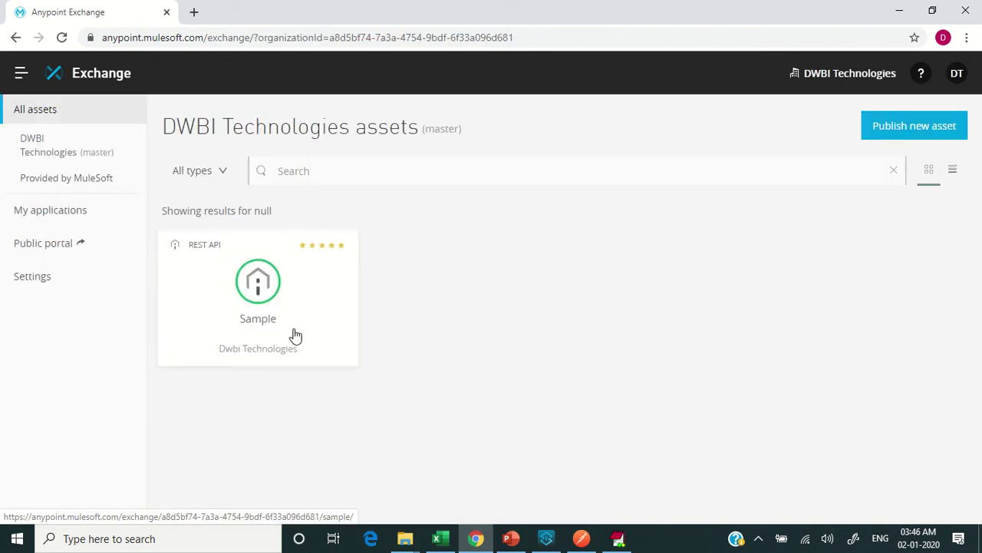
Step: Examine the form for publishing a new asset with the REST API - RAML type, and leave it without publishing
{"action": "left_click", "coordinate": [895, 129]}
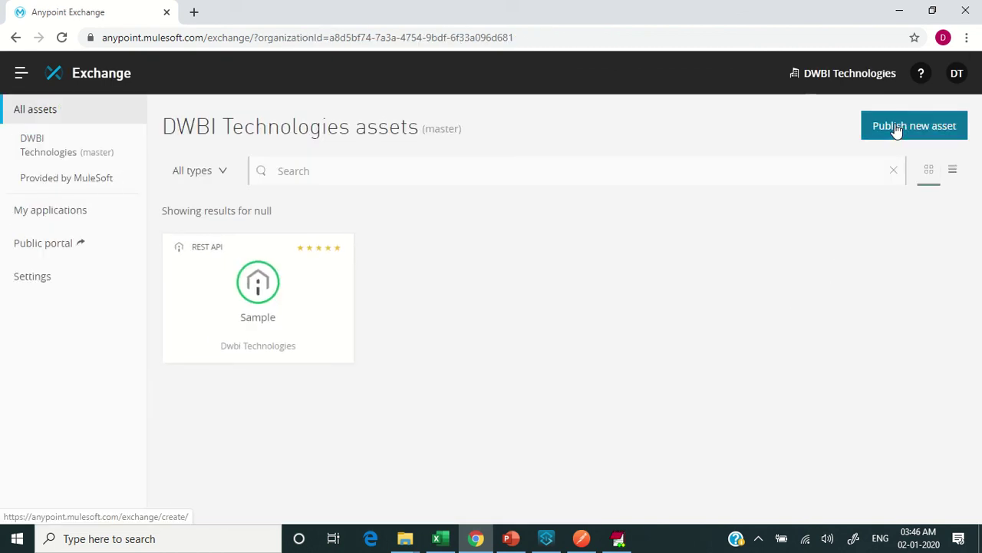
{"action": "left_click", "coordinate": [434, 177]}
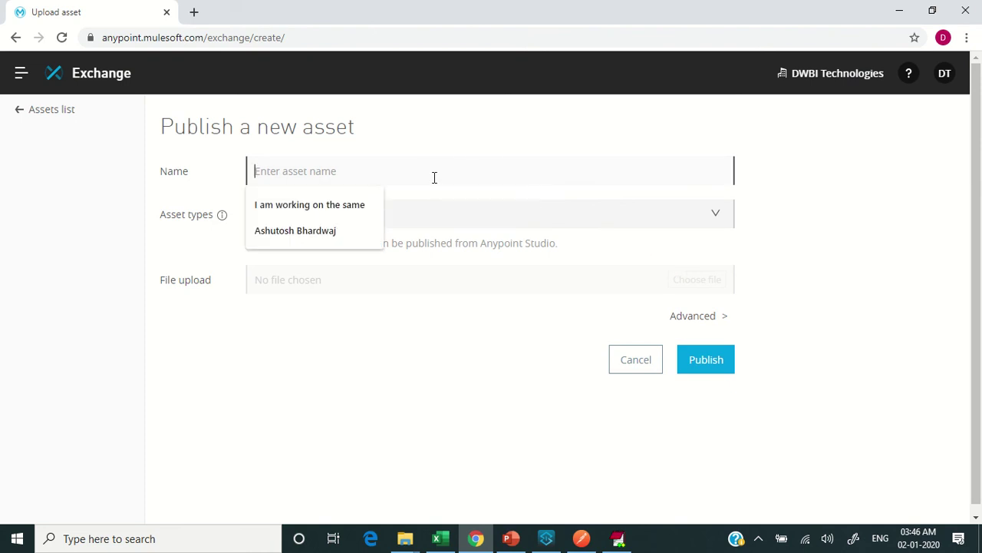
{"action": "left_click", "coordinate": [628, 224]}
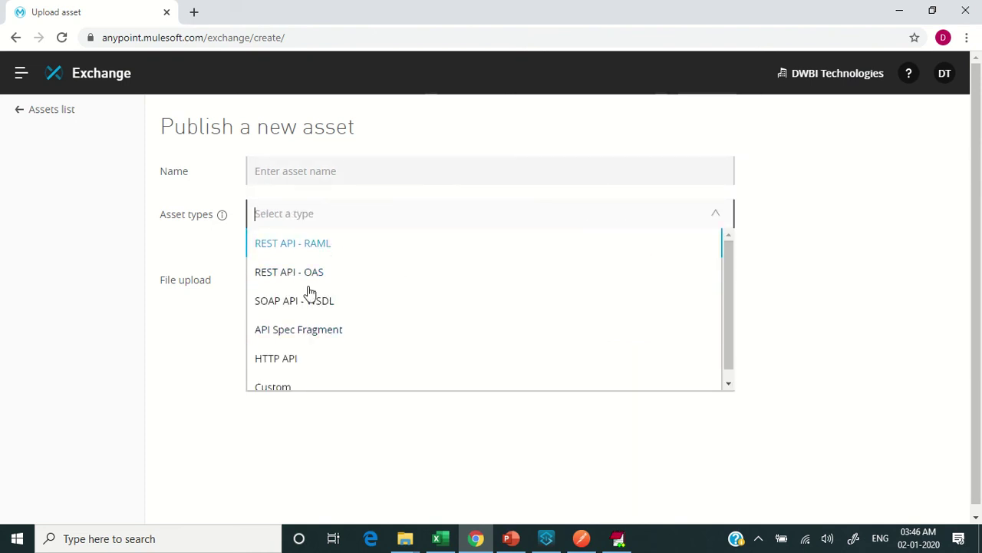
{"action": "left_click", "coordinate": [301, 244]}
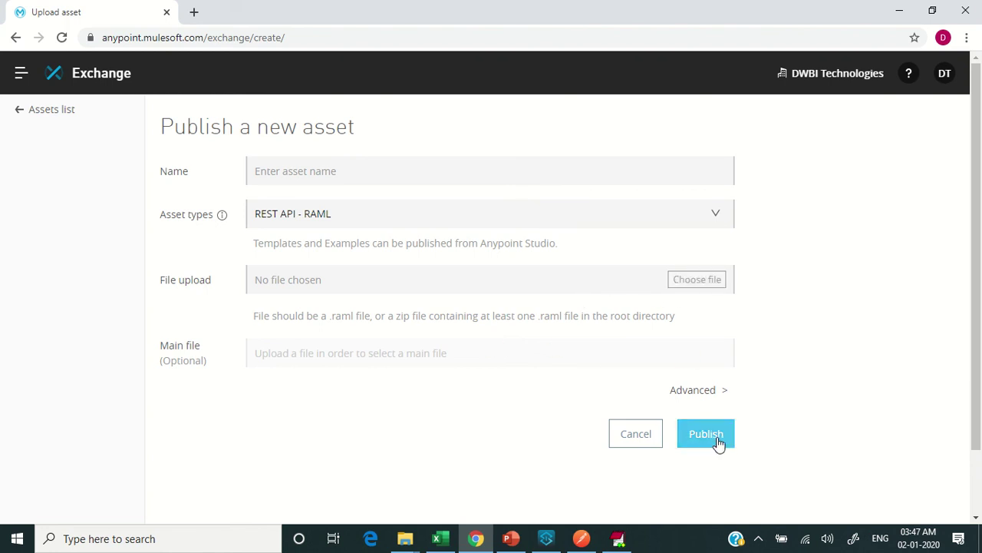
{"action": "left_click", "coordinate": [635, 435]}
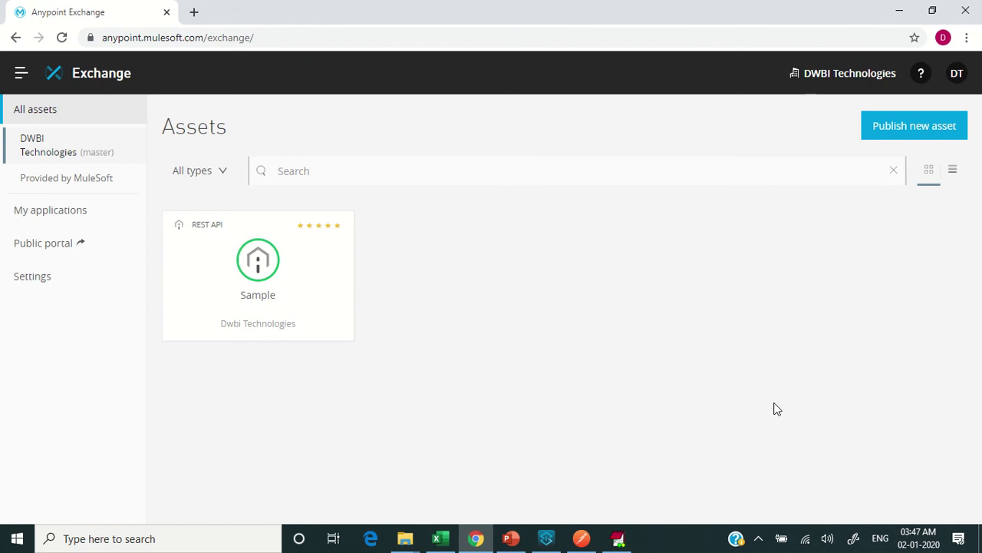
{"action": "mouse_move", "coordinate": [456, 15]}
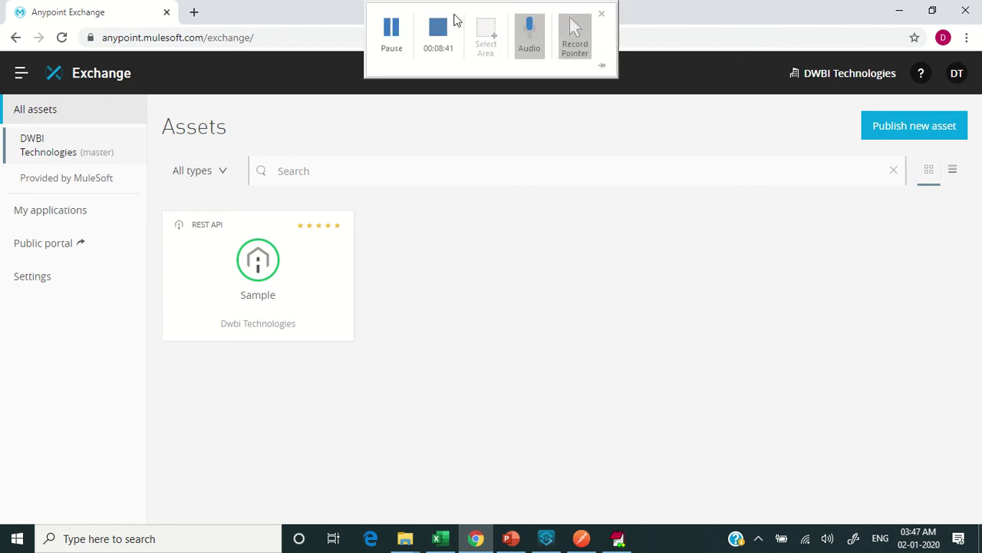